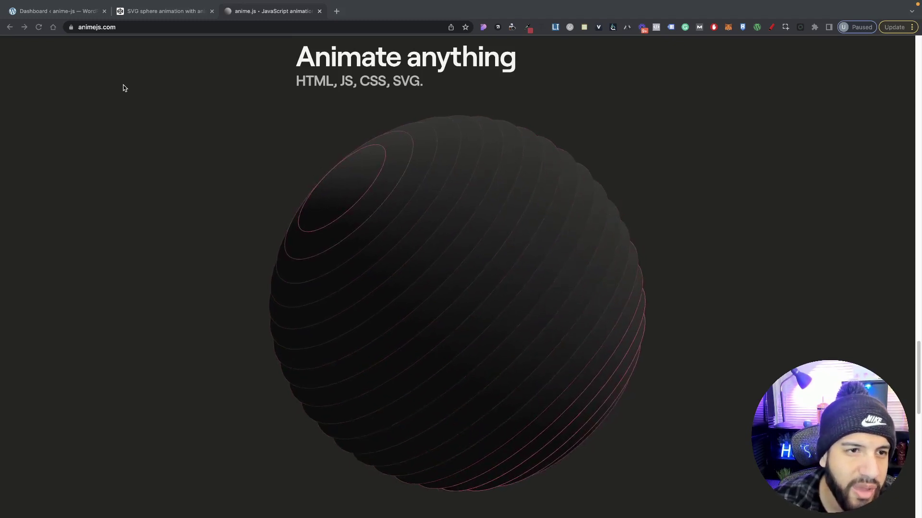
- From the WordPress dashboard, start a new blank Elementor custom code snippet with location <head>
{"action": "scroll", "coordinate": [403, 266], "scroll_direction": "up", "scroll_amount": 2}
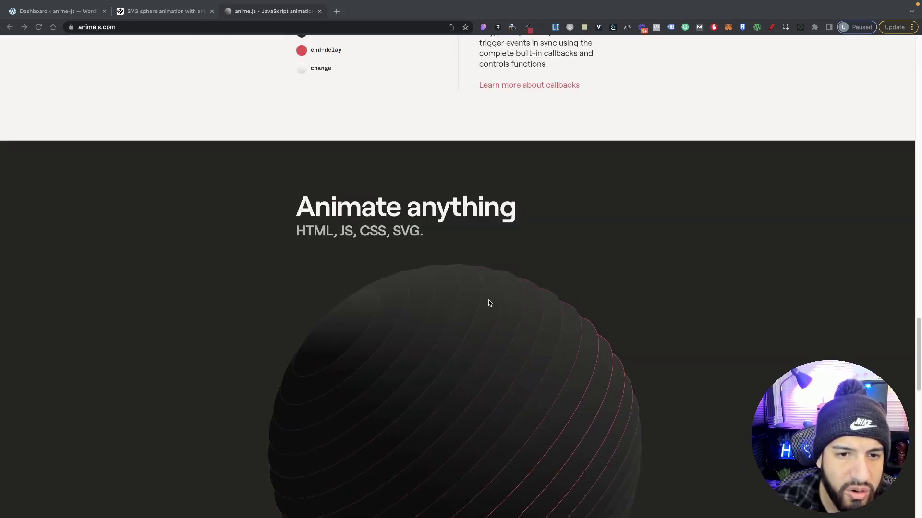
{"action": "scroll", "coordinate": [502, 298], "scroll_direction": "up", "scroll_amount": 20}
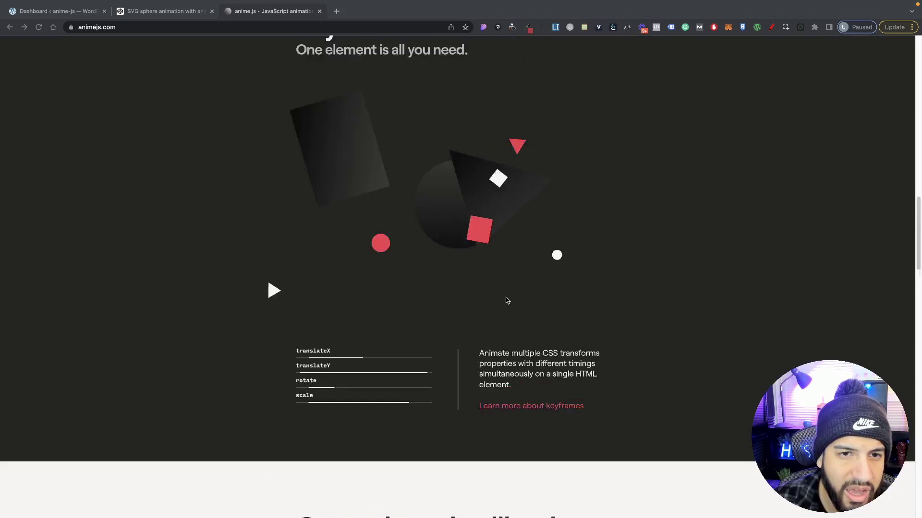
{"action": "scroll", "coordinate": [510, 300], "scroll_direction": "up", "scroll_amount": 10}
{"action": "scroll", "coordinate": [514, 305], "scroll_direction": "down", "scroll_amount": 15}
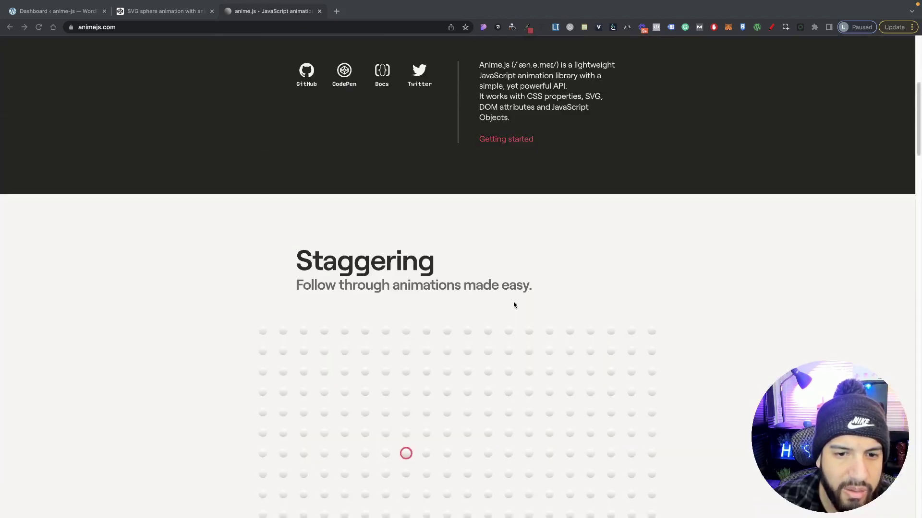
{"action": "scroll", "coordinate": [517, 308], "scroll_direction": "down", "scroll_amount": 20}
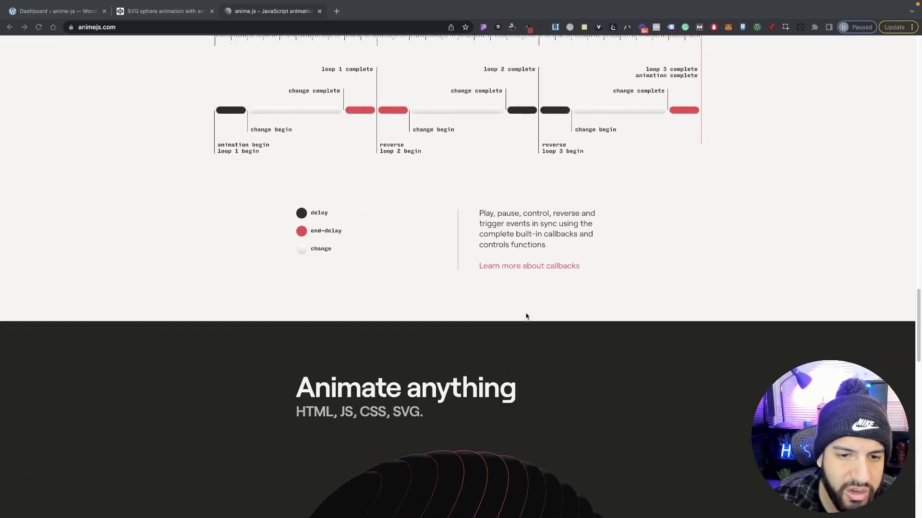
{"action": "scroll", "coordinate": [529, 319], "scroll_direction": "down", "scroll_amount": 2}
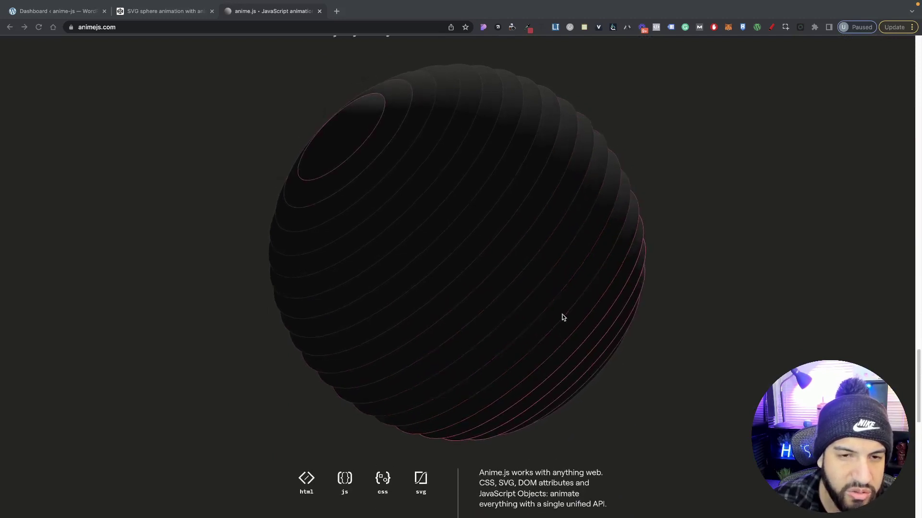
{"action": "scroll", "coordinate": [564, 318], "scroll_direction": "up", "scroll_amount": 1}
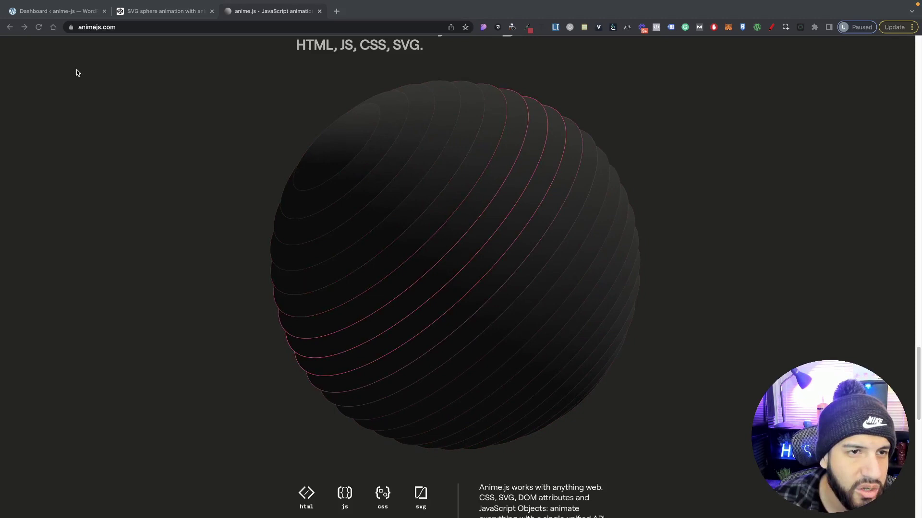
{"action": "left_click", "coordinate": [52, 15]}
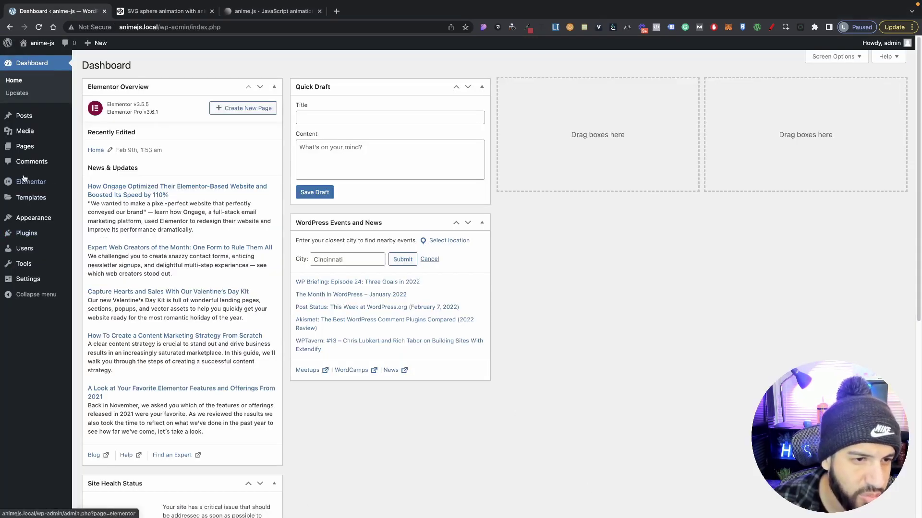
{"action": "mouse_move", "coordinate": [34, 185]}
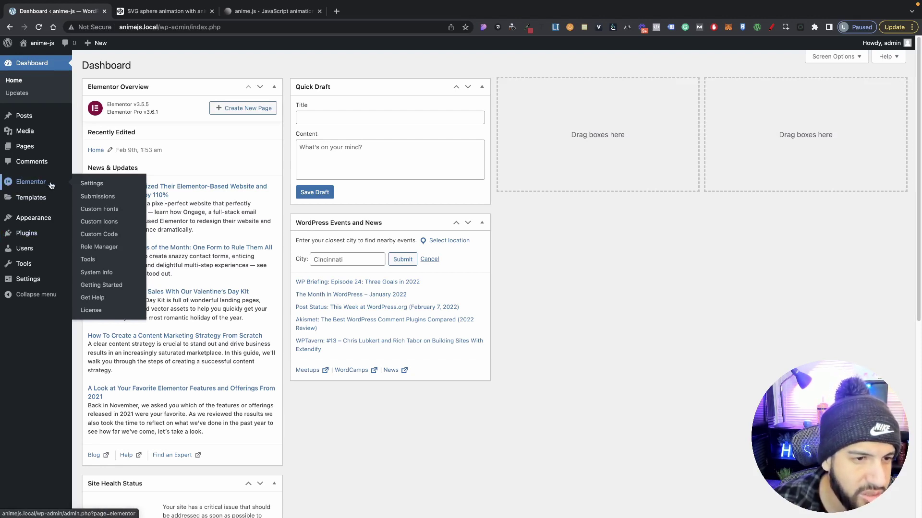
{"action": "left_click", "coordinate": [109, 237]}
{"action": "left_click", "coordinate": [177, 63]}
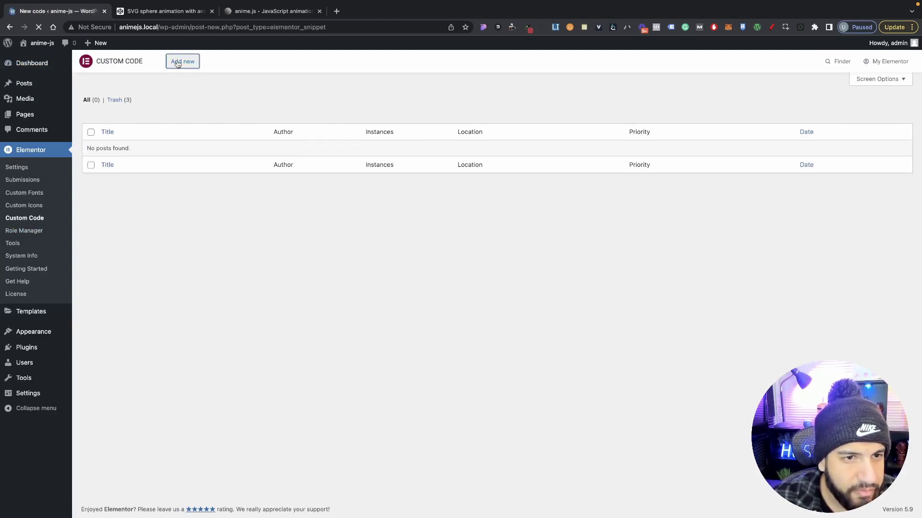
{"action": "left_click", "coordinate": [188, 233]}
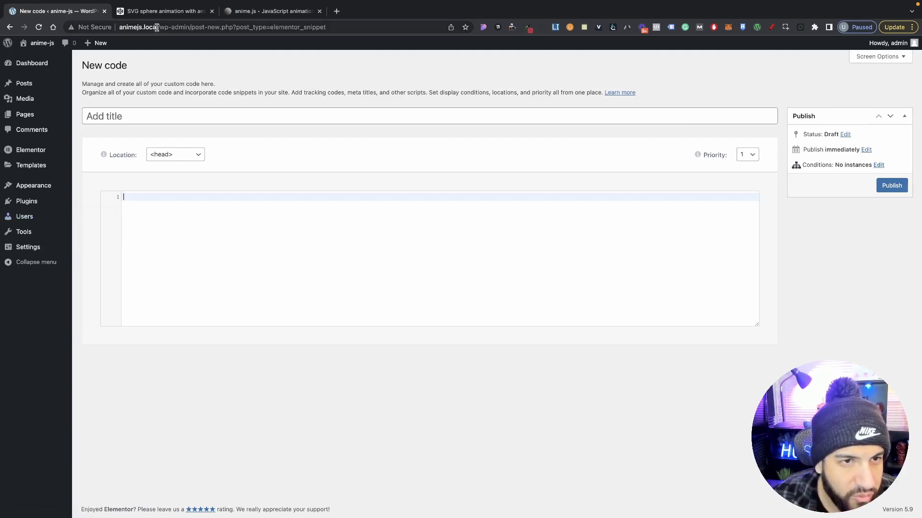
- Open anime.min.js (v3.2.1) in the lib folder of the anime GitHub repository
{"action": "left_click", "coordinate": [162, 13]}
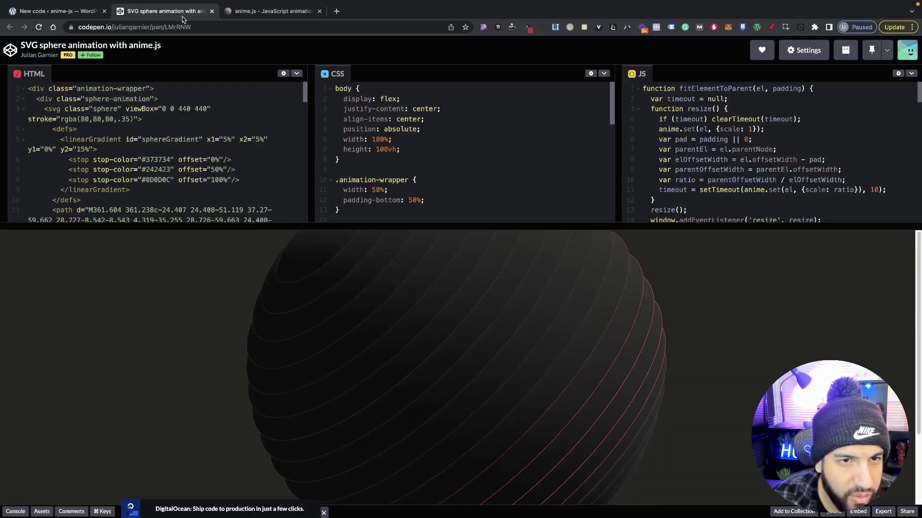
{"action": "left_click", "coordinate": [288, 11]}
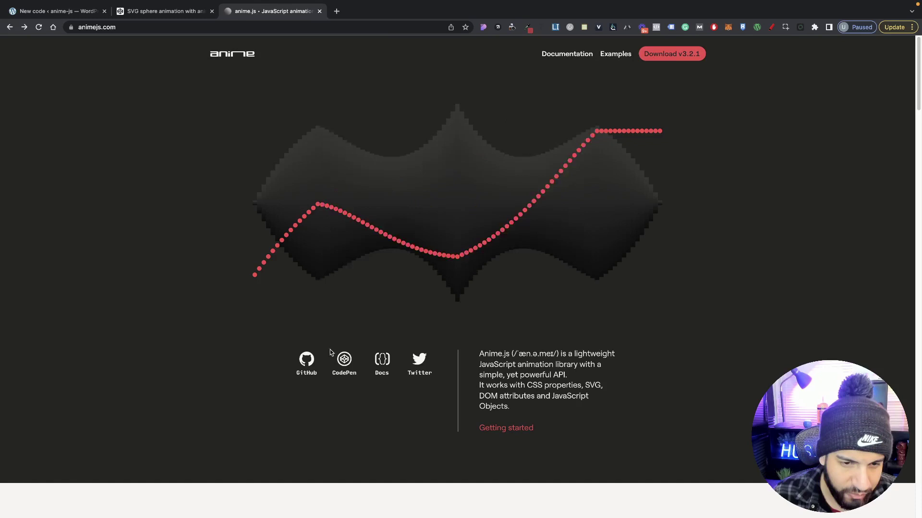
{"action": "left_click", "coordinate": [307, 367]}
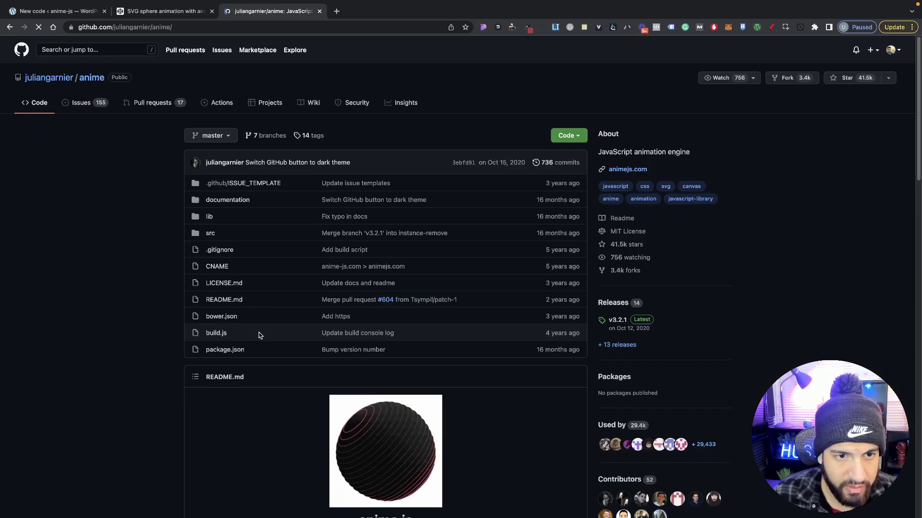
{"action": "left_click", "coordinate": [208, 217]}
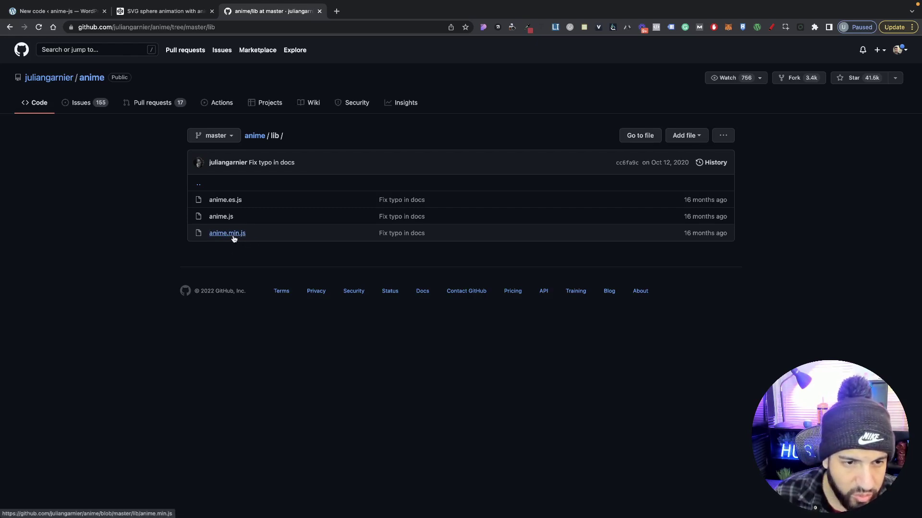
{"action": "left_click", "coordinate": [233, 236]}
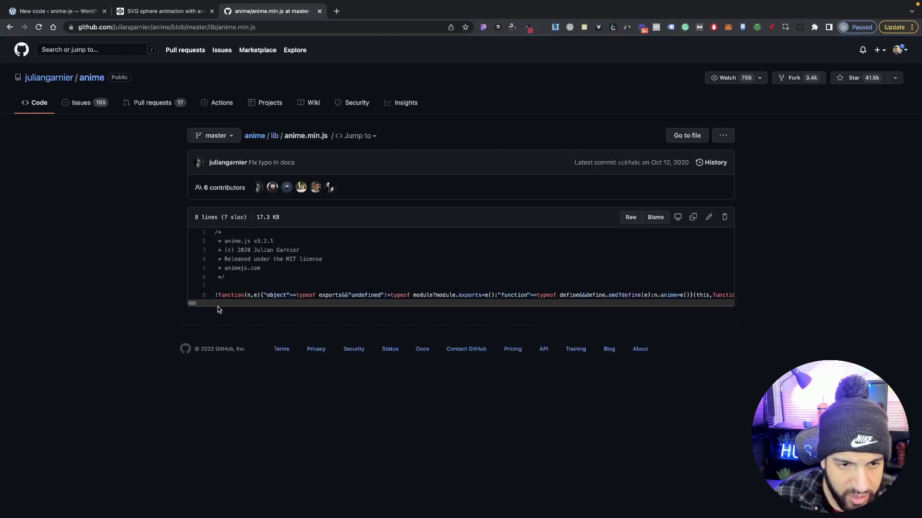
{"action": "left_click_drag", "start_coordinate": [193, 303], "coordinate": [102, 319]}
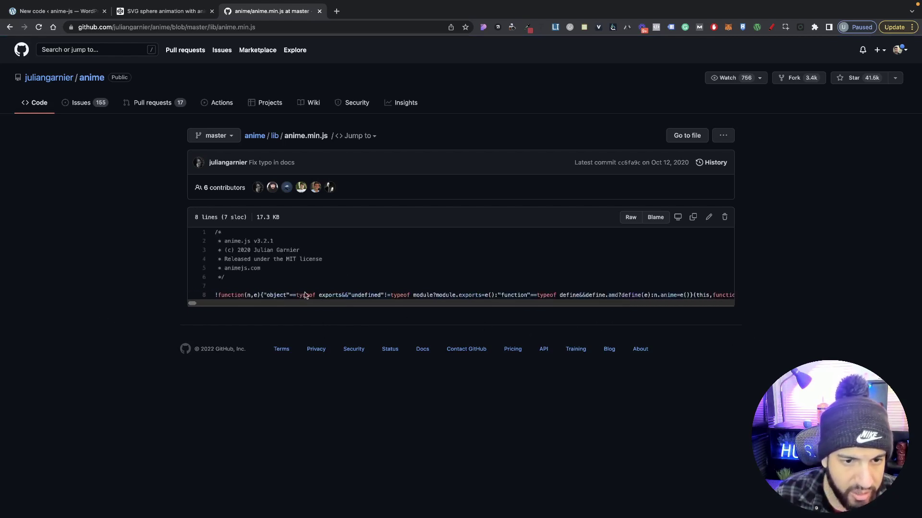
- Title the new custom code snippet 'Anime js'
{"action": "left_click", "coordinate": [72, 11]}
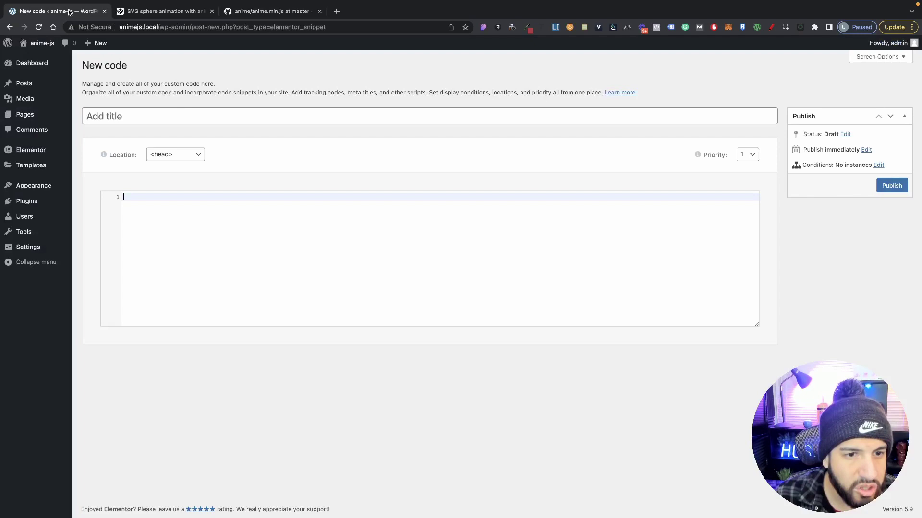
{"action": "left_click", "coordinate": [131, 119]}
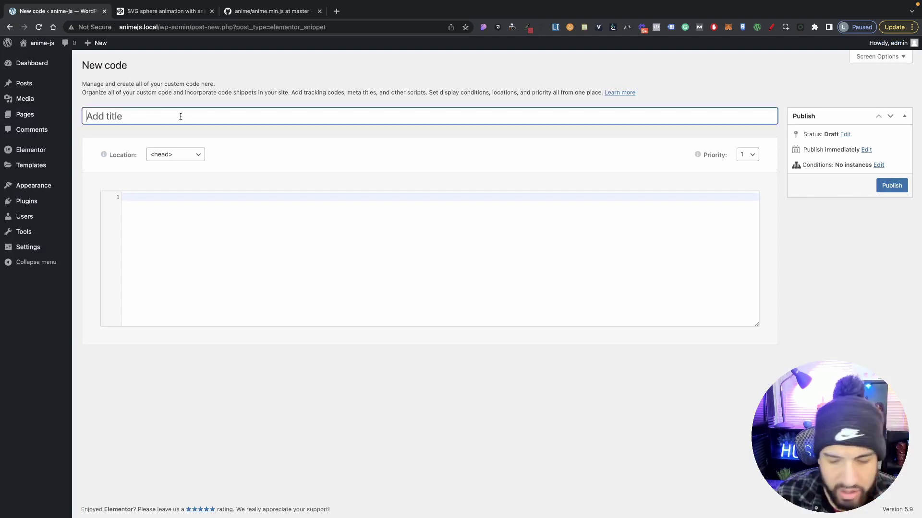
{"action": "type", "text": "Anime js"}
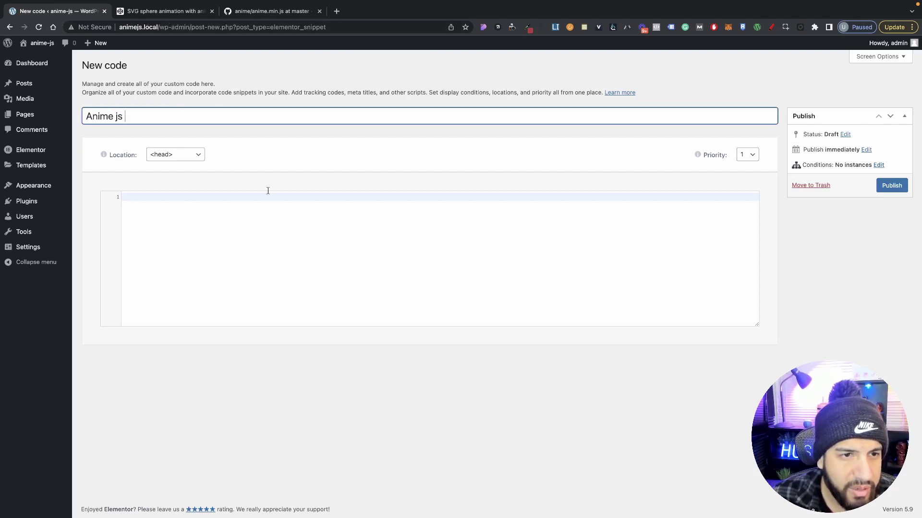
- Copy the raw anime.min.js source from GitHub for pasting into the snippet's code
{"action": "left_click", "coordinate": [270, 12]}
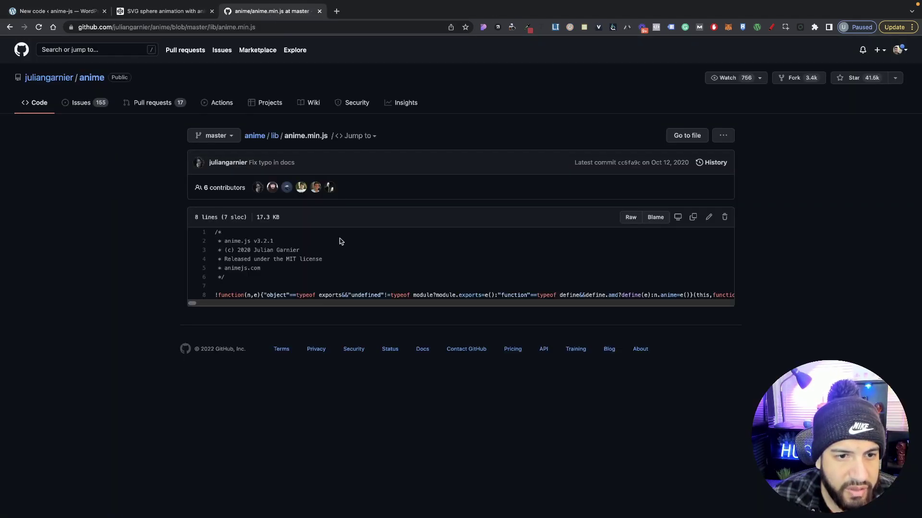
{"action": "scroll", "coordinate": [205, 304], "scroll_direction": "right", "scroll_amount": 2}
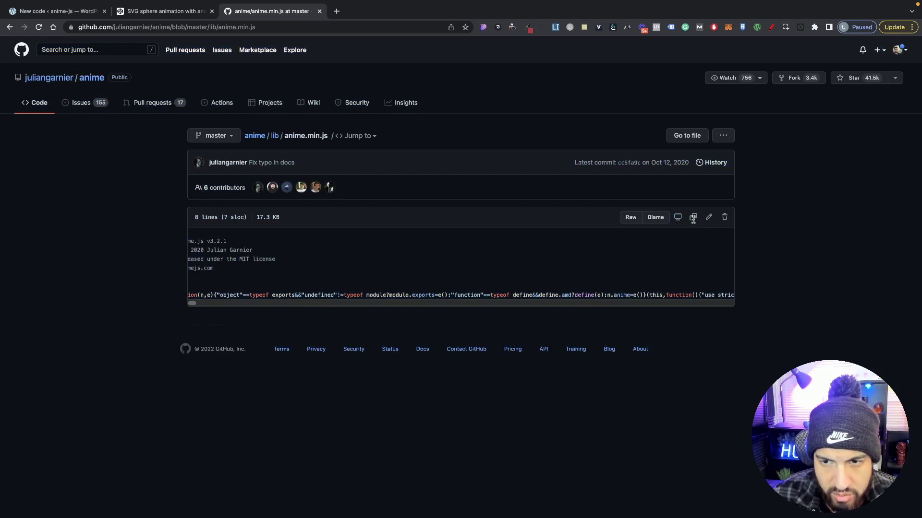
{"action": "left_click", "coordinate": [693, 218]}
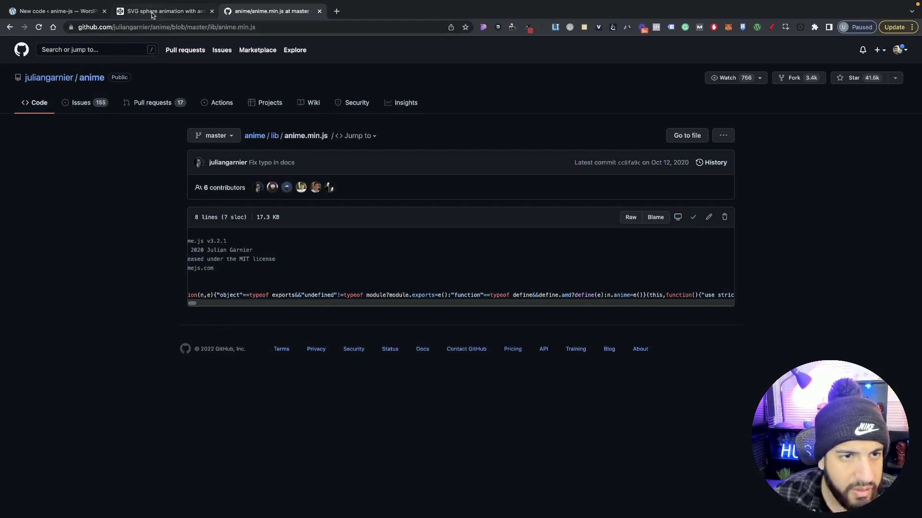
{"action": "left_click", "coordinate": [69, 11]}
{"action": "left_click", "coordinate": [246, 237]}
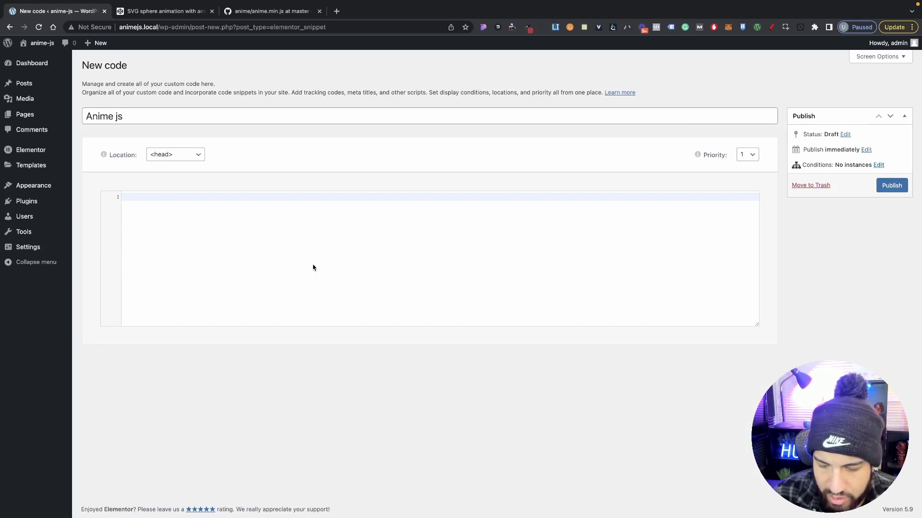
- Paste the anime.min.js code between <script> and </script> tags
{"action": "type", "text": "<scr"}
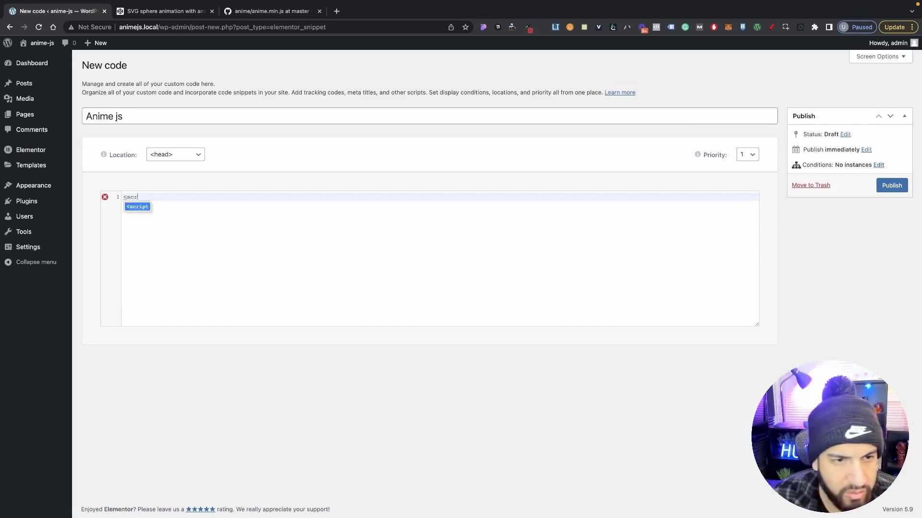
{"action": "type", "text": "ipt>Object</script>"}
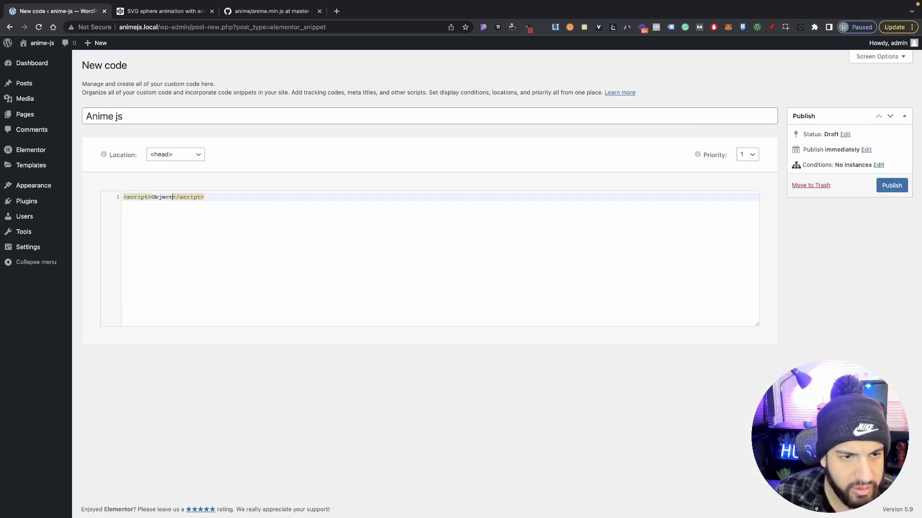
{"action": "key", "text": "BackSpace"}
{"action": "key", "text": "BackSpace"}
{"action": "key", "text": "BackSpace"}
{"action": "key", "text": "BackSpace"}
{"action": "key", "text": "BackSpace"}
{"action": "key", "text": "BackSpace"}
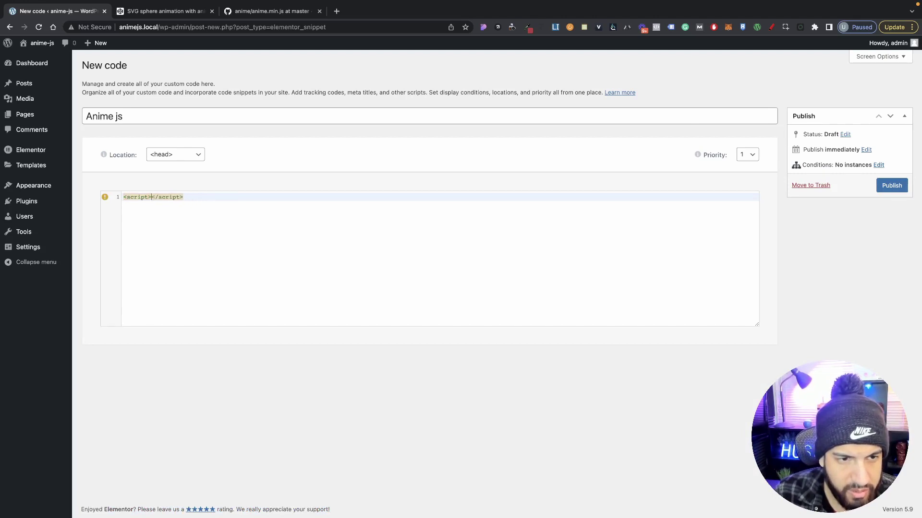
{"action": "key", "text": "Return"}
{"action": "key", "text": "Return"}
{"action": "key", "text": "Return"}
{"action": "key", "text": "Up"}
{"action": "key", "text": "Up"}
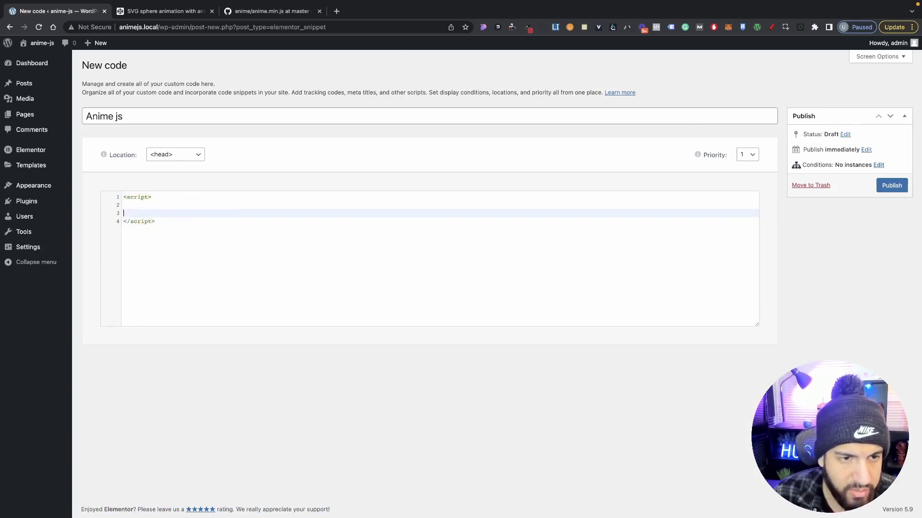
{"action": "key", "text": "Delete"}
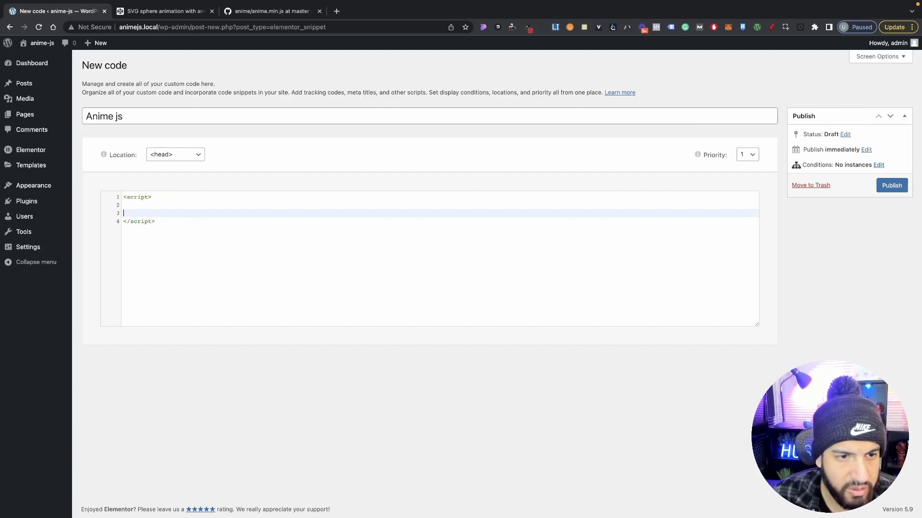
{"action": "key", "text": "super+v"}
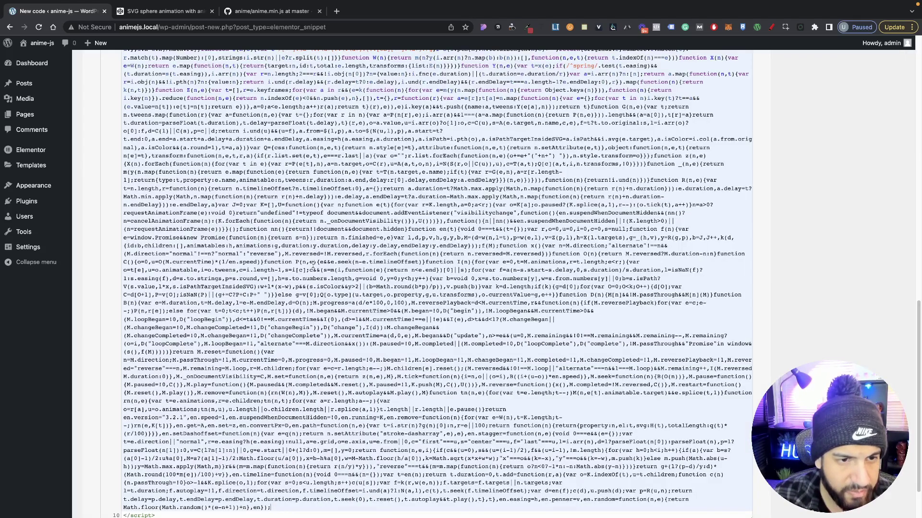
- Delete the library's licence comment block and join the code onto the <script> line
{"action": "scroll", "coordinate": [195, 214], "scroll_direction": "up", "scroll_amount": 15}
{"action": "left_click_drag", "start_coordinate": [123, 205], "coordinate": [286, 255]}
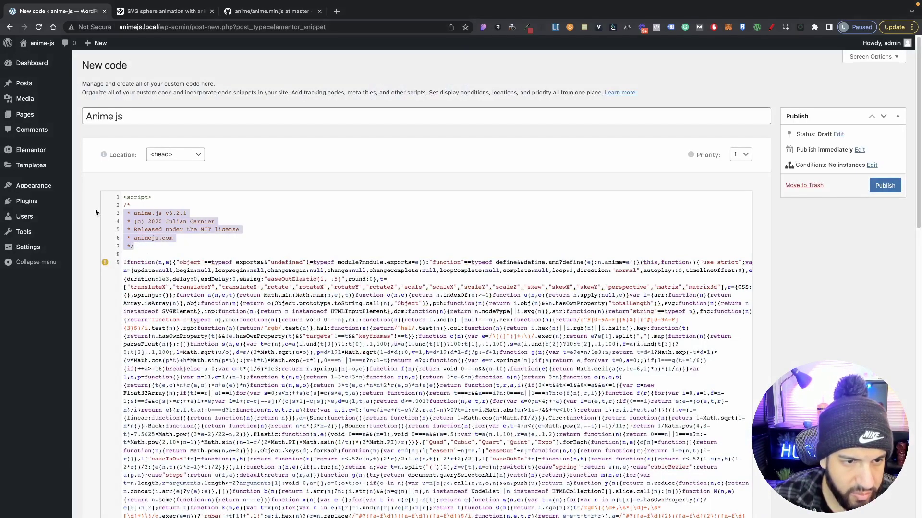
{"action": "key", "text": "BackSpace"}
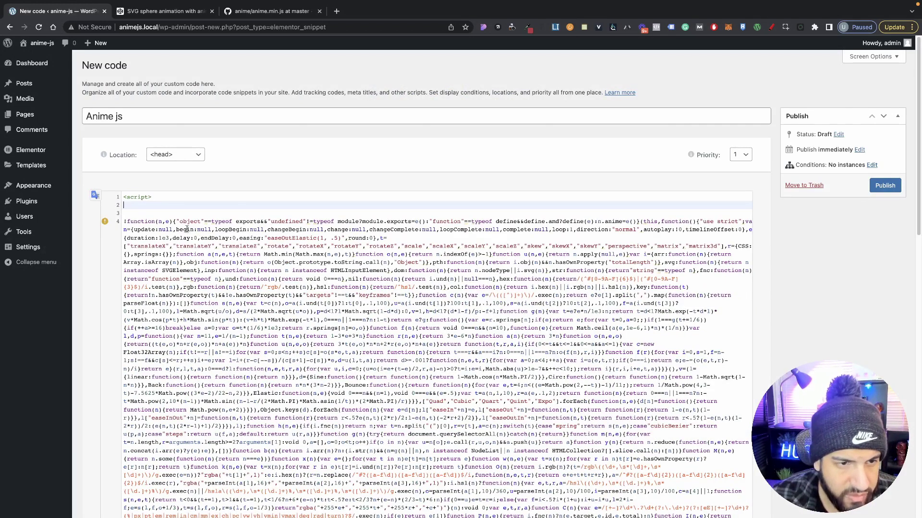
{"action": "key", "text": "Down"}
{"action": "key", "text": "Down"}
{"action": "key", "text": "BackSpace"}
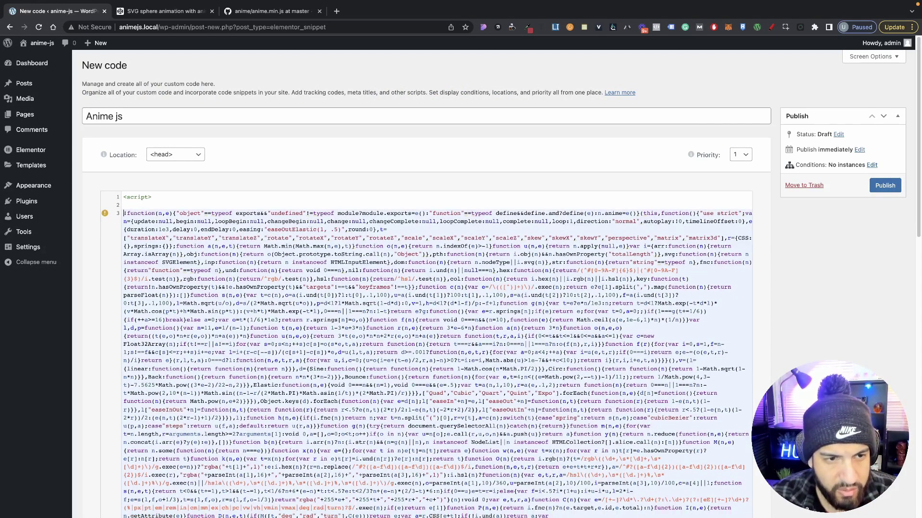
{"action": "key", "text": "BackSpace"}
{"action": "key", "text": "BackSpace"}
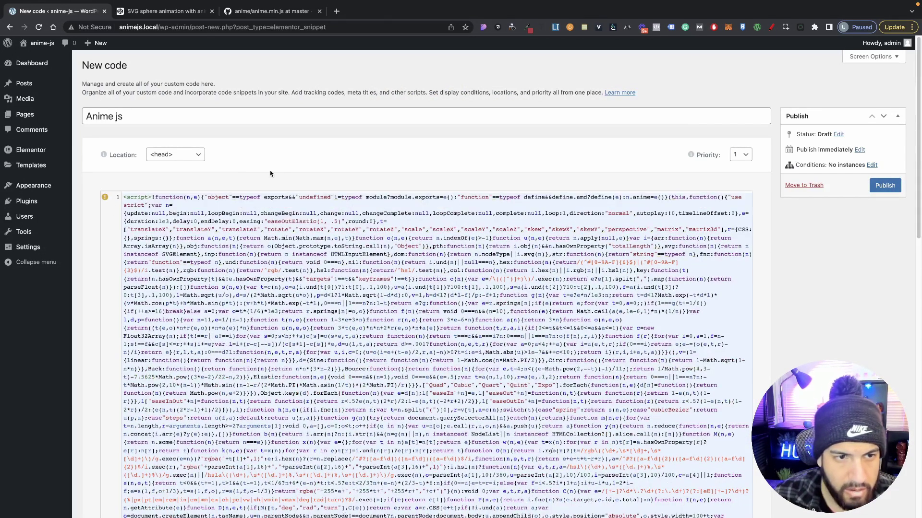
- Set the snippet's Location to </body> - End
{"action": "left_click", "coordinate": [188, 160]}
{"action": "left_click", "coordinate": [176, 176]}
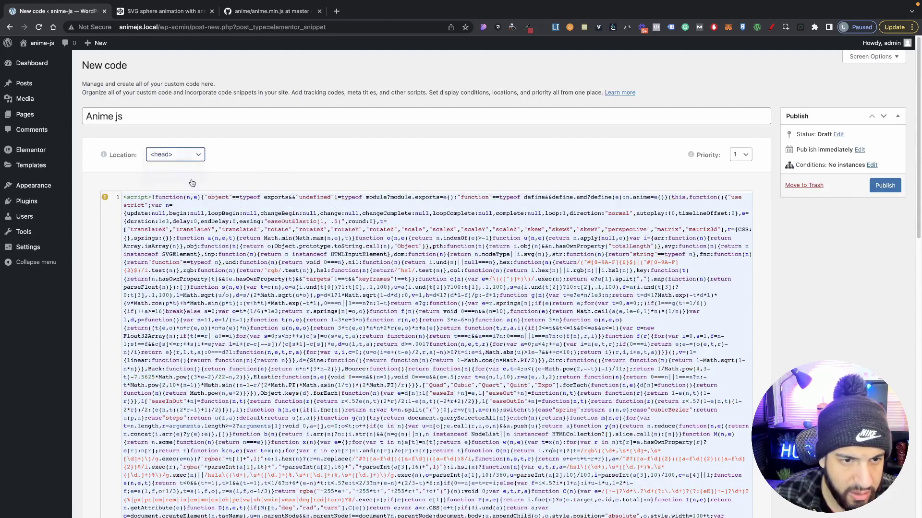
{"action": "left_click", "coordinate": [249, 180]}
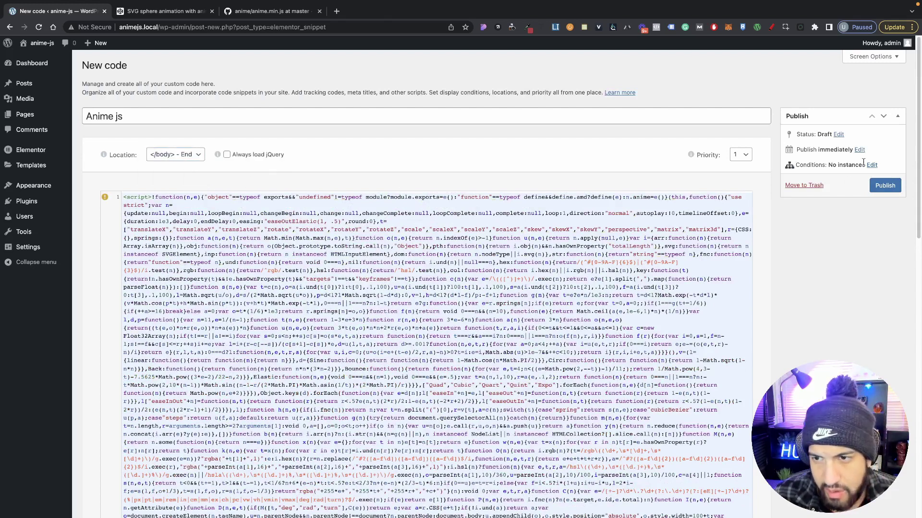
{"action": "left_click", "coordinate": [139, 115]}
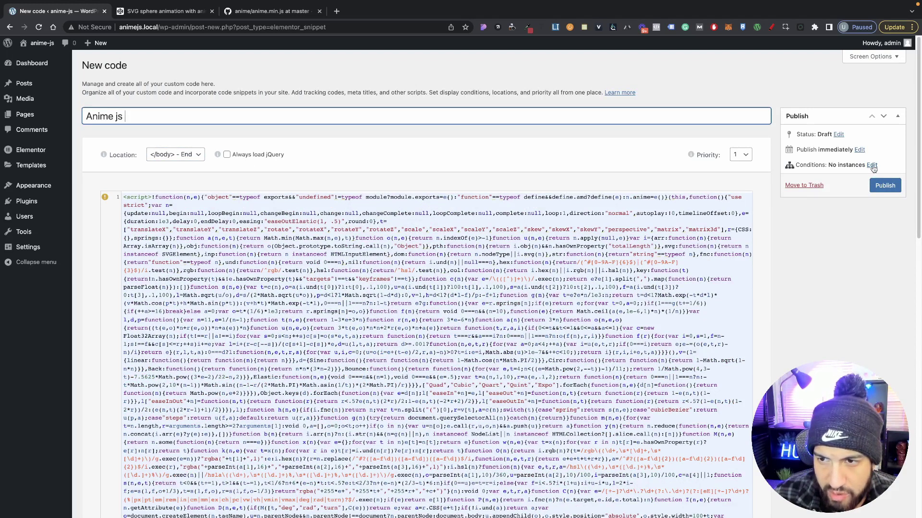
- Publish Anime js with the display condition Include > Singular > Pages > Home
{"action": "left_click", "coordinate": [884, 185]}
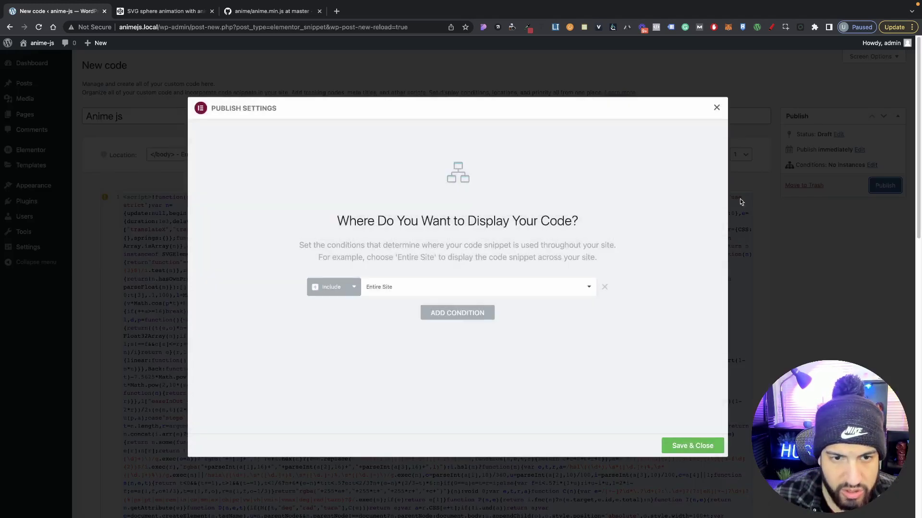
{"action": "left_click", "coordinate": [411, 289]}
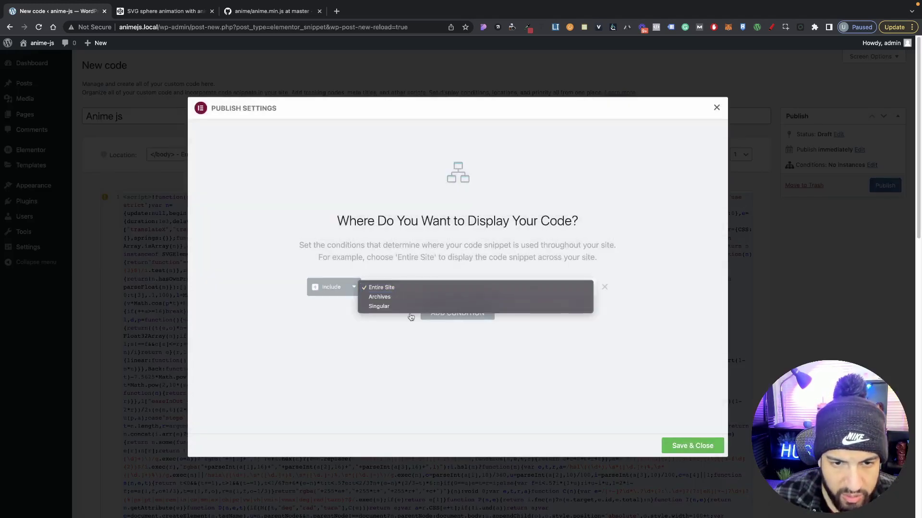
{"action": "left_click", "coordinate": [380, 308]}
{"action": "left_click", "coordinate": [514, 293]}
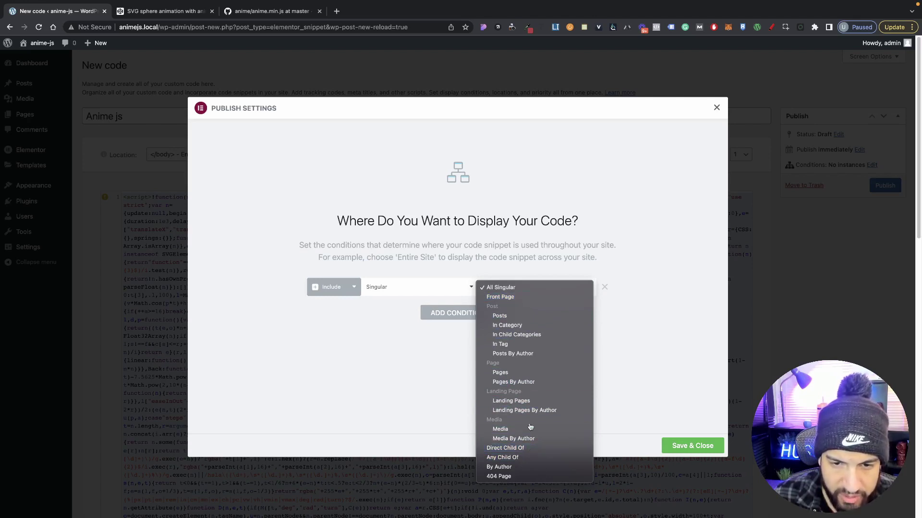
{"action": "left_click", "coordinate": [521, 376]}
{"action": "left_click", "coordinate": [562, 289]}
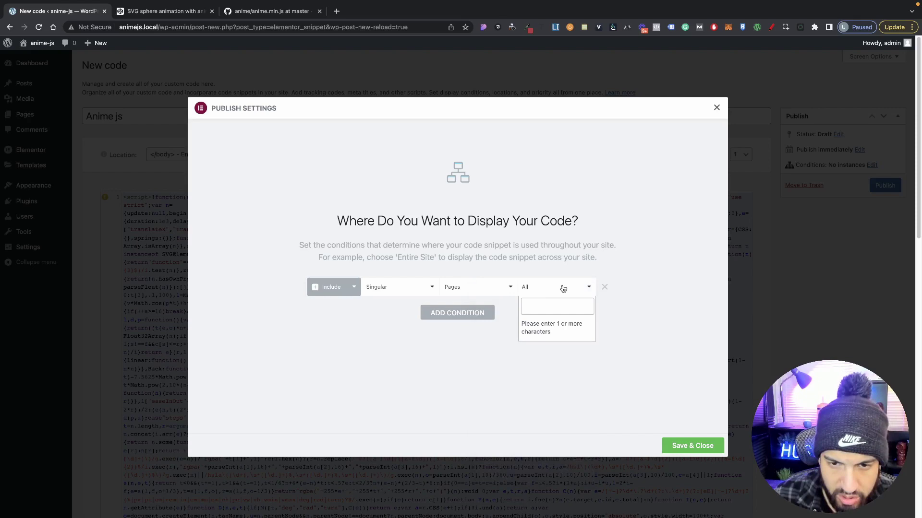
{"action": "type", "text": "home"}
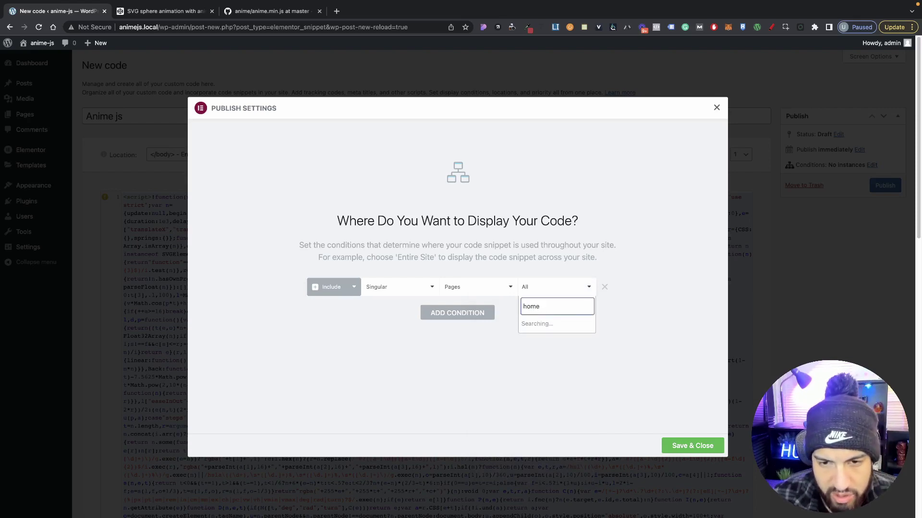
{"action": "left_click", "coordinate": [545, 324]}
{"action": "left_click", "coordinate": [705, 445]}
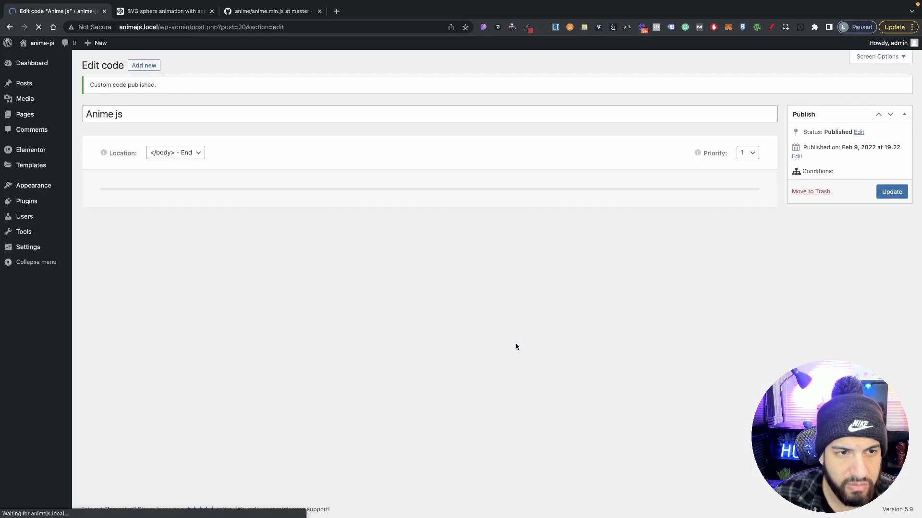
- Check Anime js is published in the Custom Code list, then add a new snippet
{"action": "scroll", "coordinate": [408, 301], "scroll_direction": "down", "scroll_amount": 8}
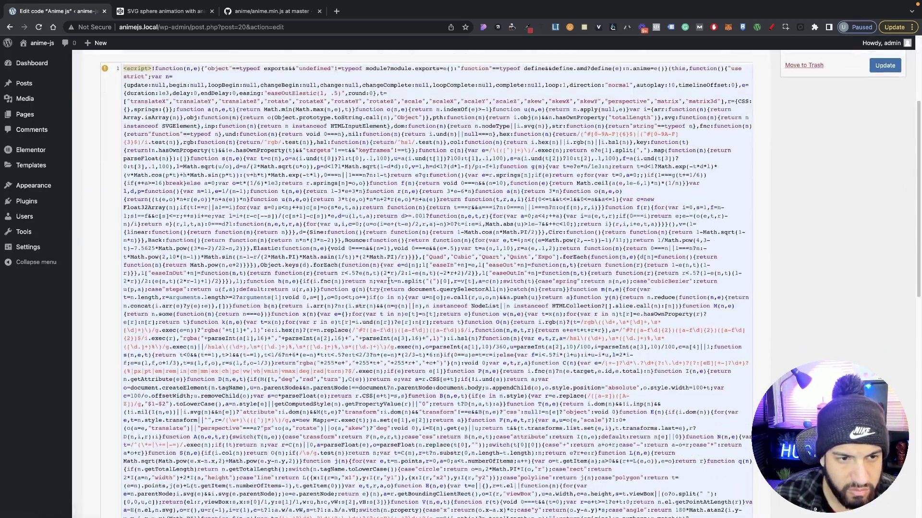
{"action": "scroll", "coordinate": [283, 199], "scroll_direction": "up", "scroll_amount": 8}
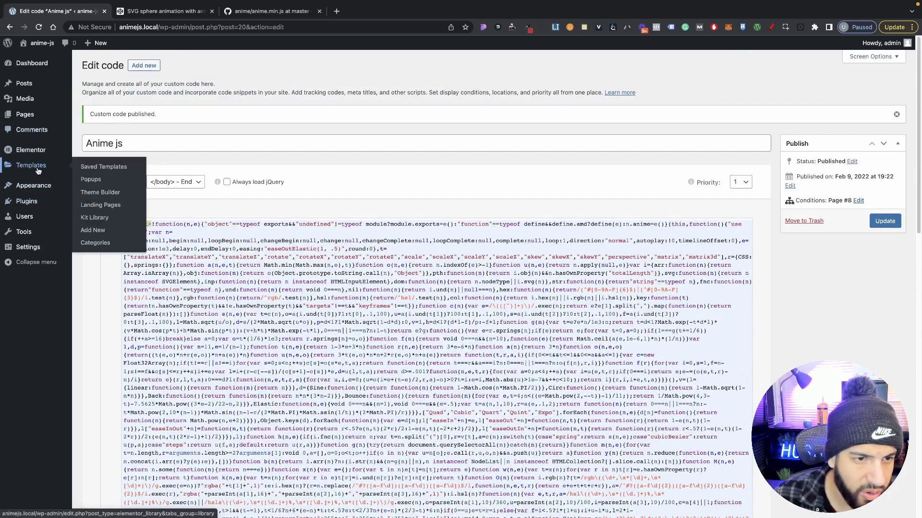
{"action": "mouse_move", "coordinate": [32, 151]}
{"action": "left_click", "coordinate": [96, 202]}
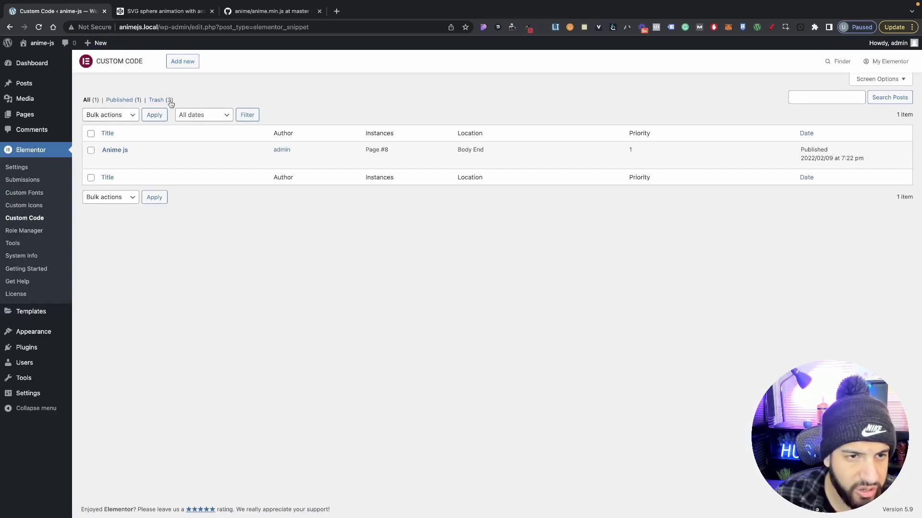
{"action": "left_click", "coordinate": [182, 62]}
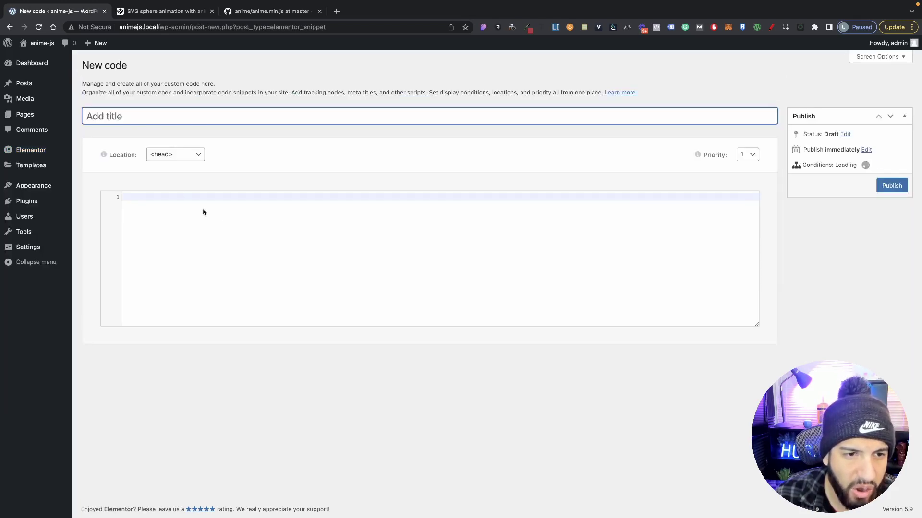
- Title the snippet 'Ball Animation' and set its Location to </body> - End
{"action": "left_click", "coordinate": [222, 224]}
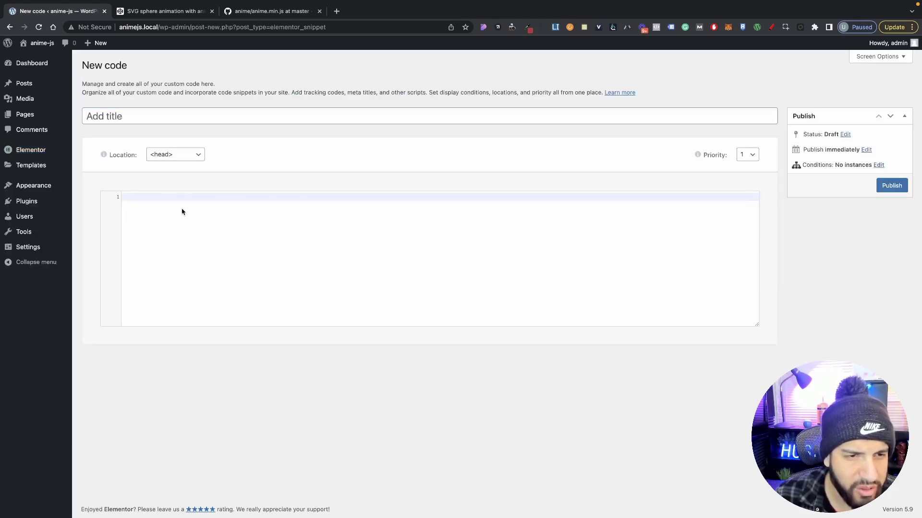
{"action": "left_click", "coordinate": [130, 121]}
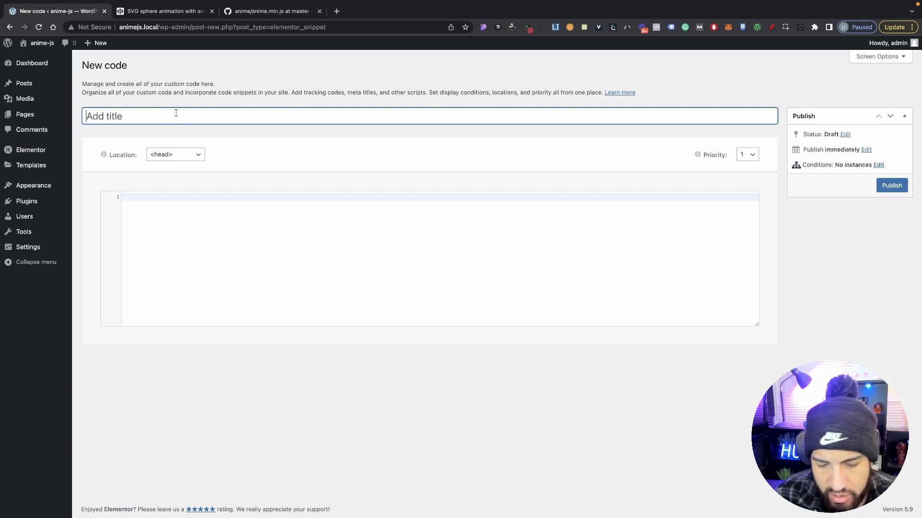
{"action": "type", "text": "Ball Animation"}
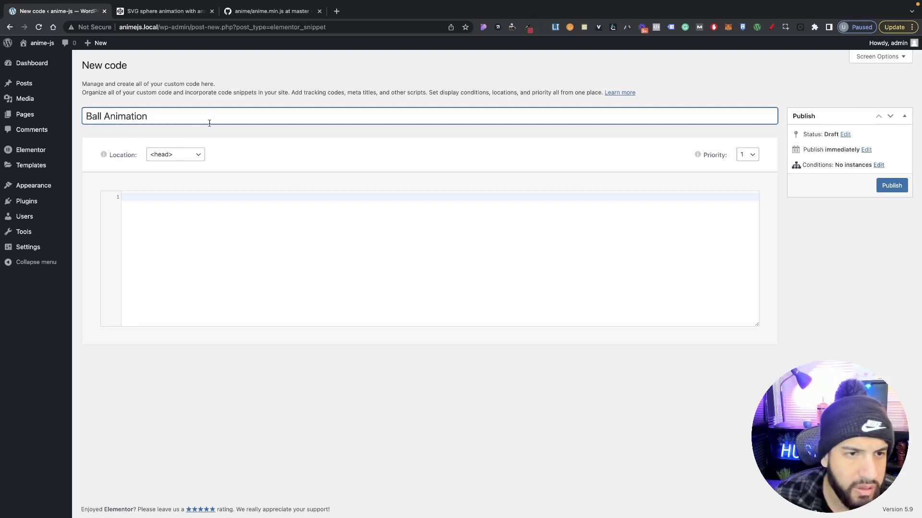
{"action": "left_click", "coordinate": [187, 227]}
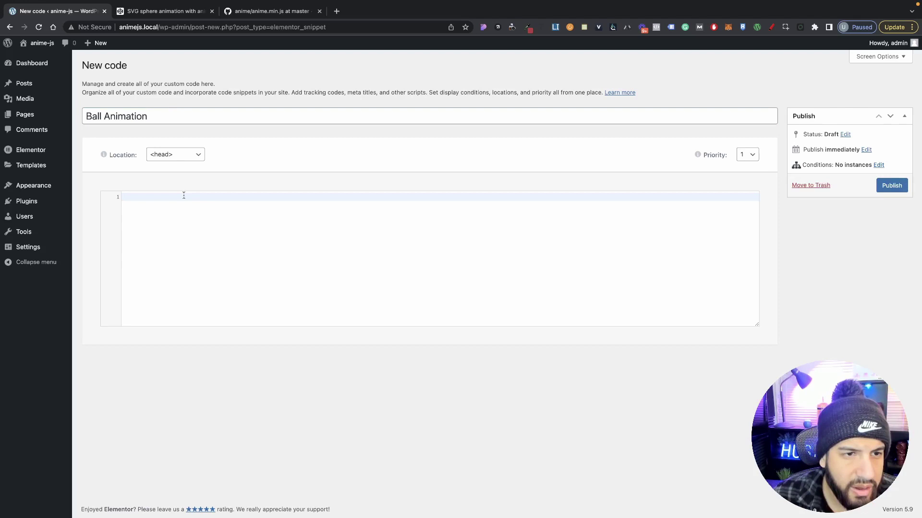
{"action": "left_click", "coordinate": [173, 157]}
{"action": "left_click", "coordinate": [181, 175]}
{"action": "left_click", "coordinate": [171, 200]}
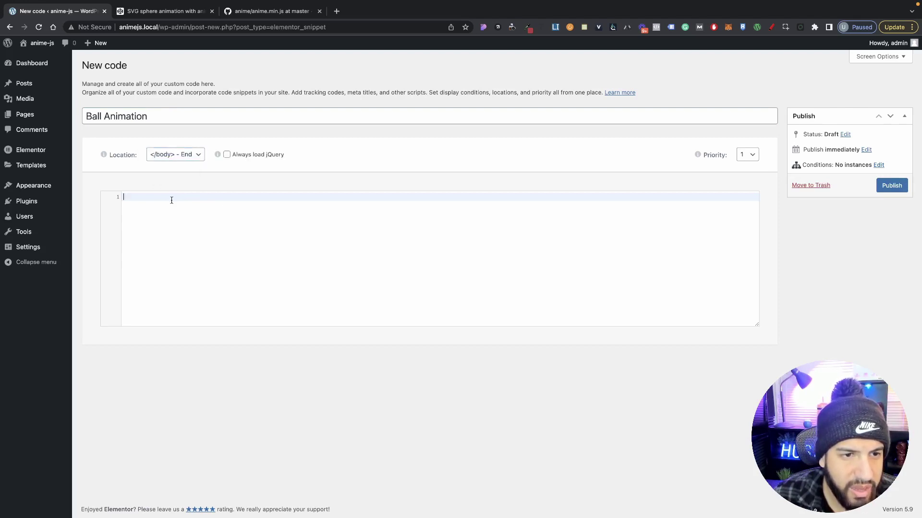
- Paste the CodePen sphere animation JavaScript between <script> tags in the code editor
{"action": "left_click", "coordinate": [154, 12]}
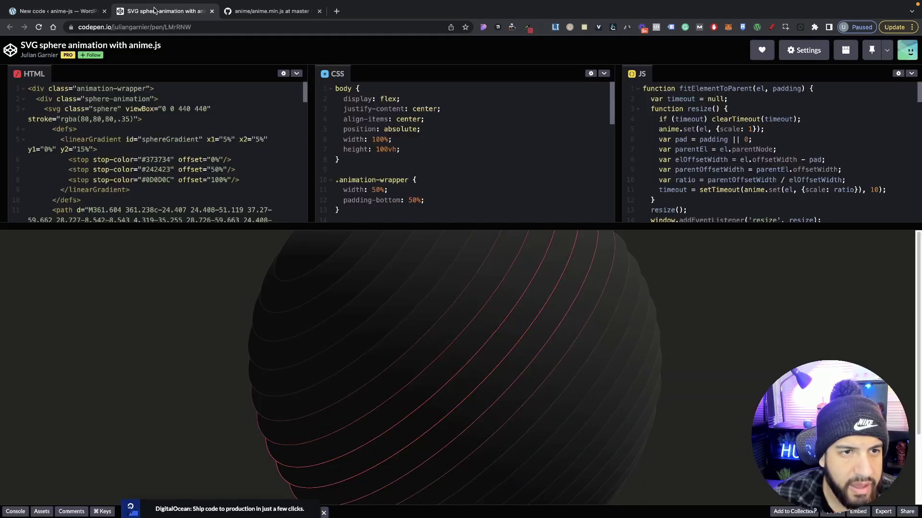
{"action": "left_click", "coordinate": [34, 13]}
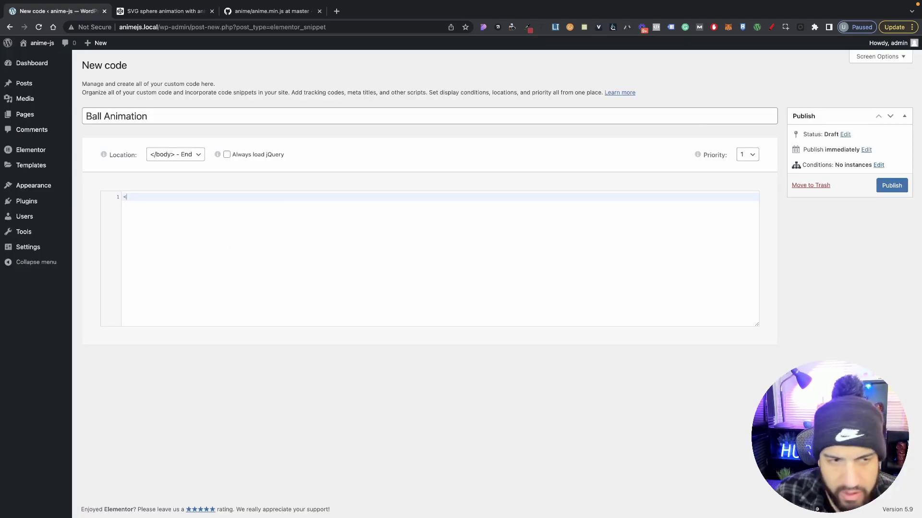
{"action": "type", "text": "script"}
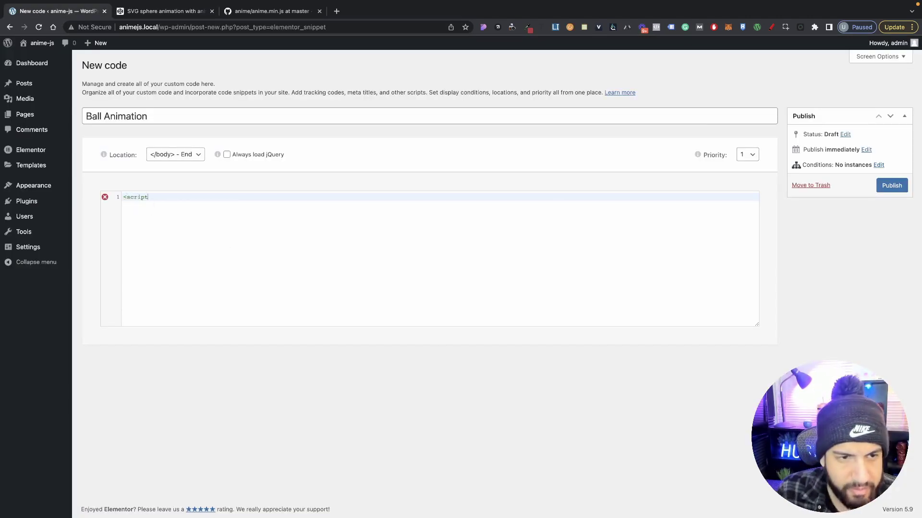
{"action": "type", "text": ">Object"}
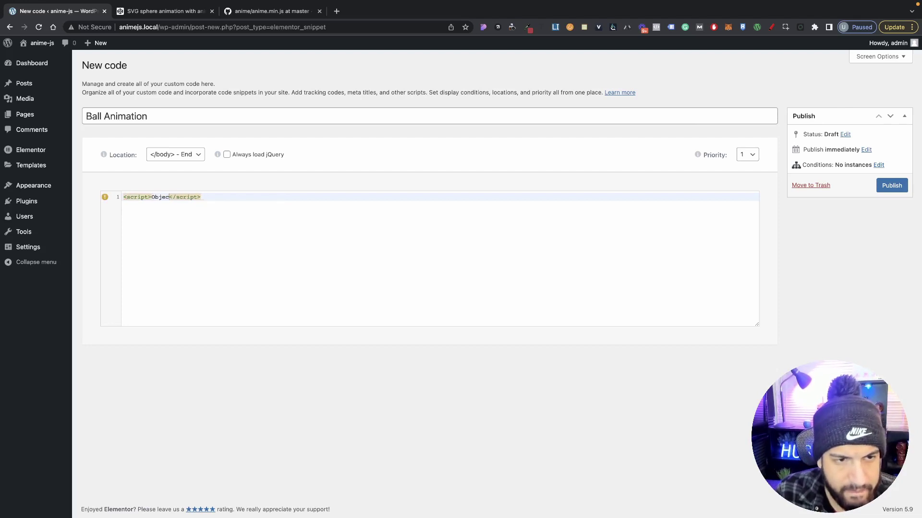
{"action": "key", "text": "BackSpace"}
{"action": "key", "text": "BackSpace"}
{"action": "key", "text": "BackSpace"}
{"action": "key", "text": "Return"}
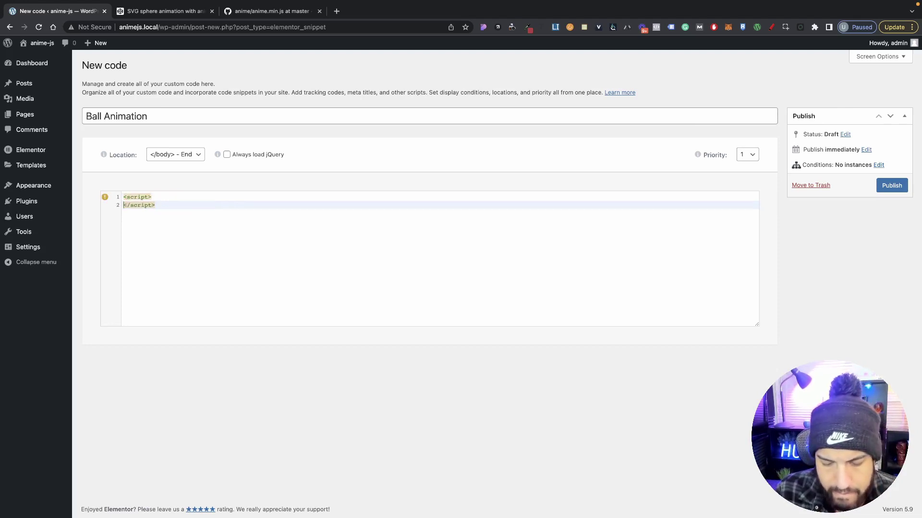
{"action": "key", "text": "Return"}
{"action": "key", "text": "Up"}
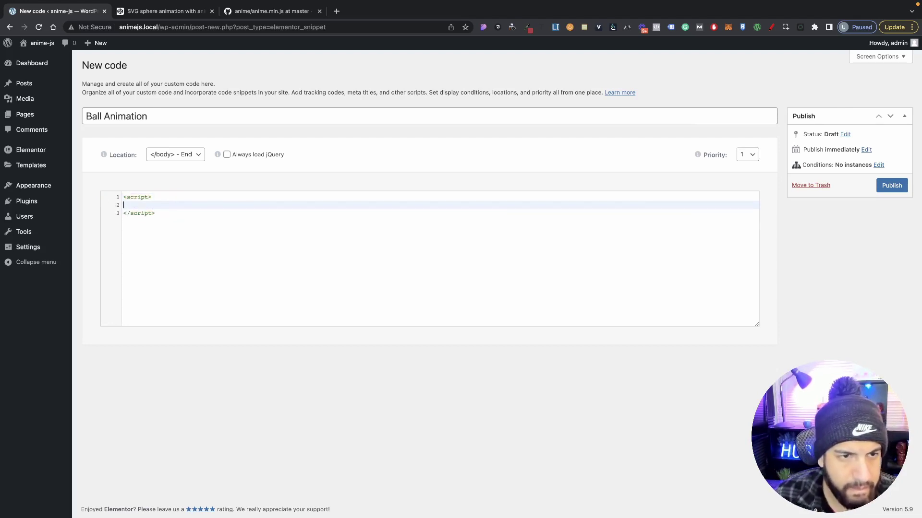
{"action": "key", "text": "super+v"}
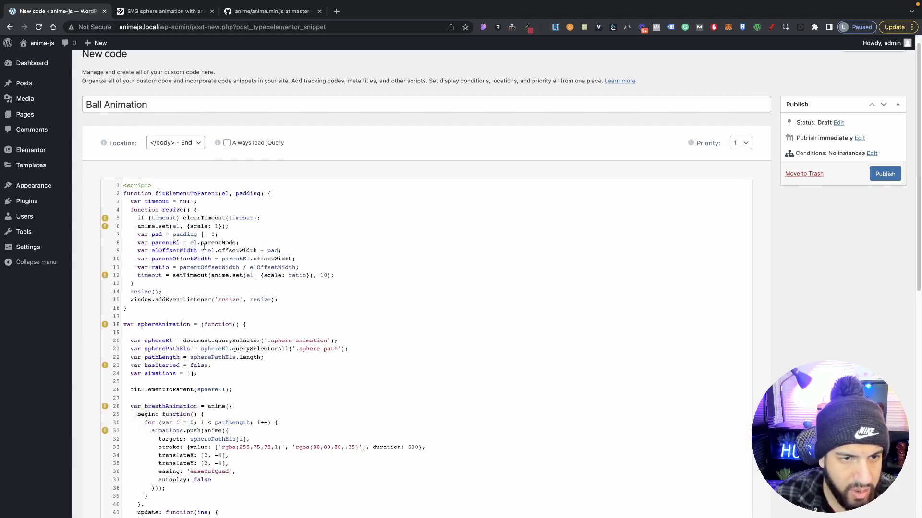
{"action": "scroll", "coordinate": [222, 237], "scroll_direction": "down", "scroll_amount": 10}
{"action": "scroll", "coordinate": [223, 237], "scroll_direction": "up", "scroll_amount": 10}
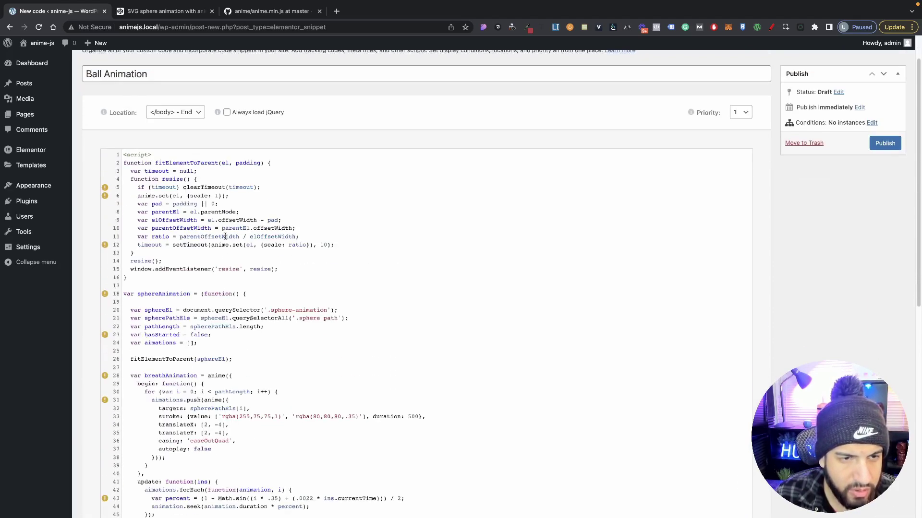
{"action": "scroll", "coordinate": [296, 290], "scroll_direction": "down", "scroll_amount": 10}
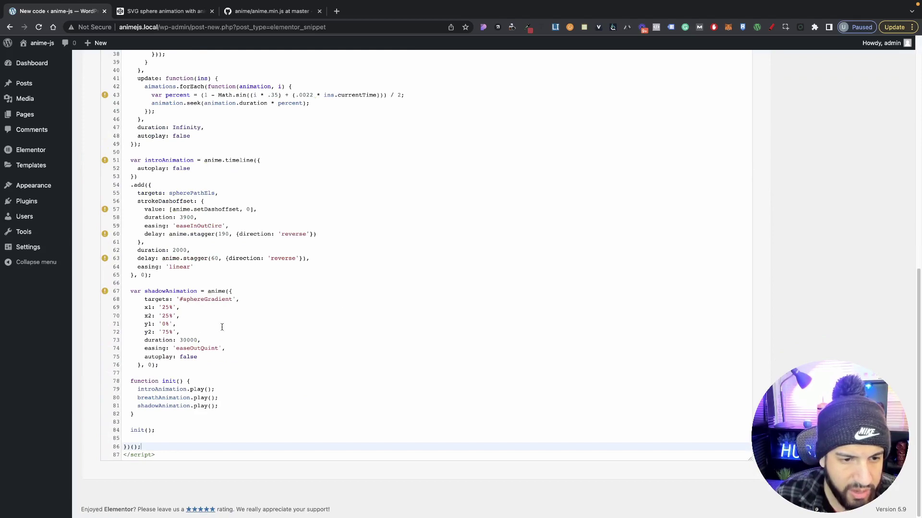
{"action": "scroll", "coordinate": [304, 412], "scroll_direction": "up", "scroll_amount": 10}
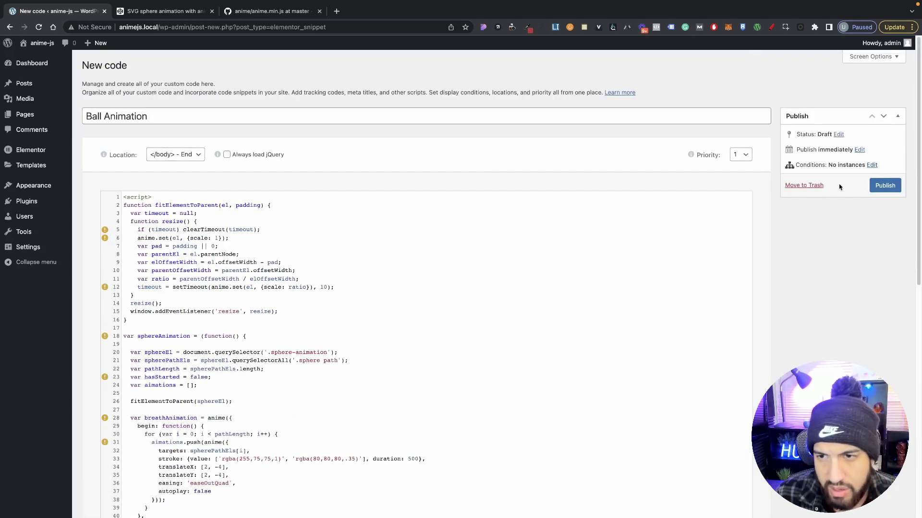
- Publish Ball Animation with the display condition Include > Singular > Pages > Home
{"action": "left_click", "coordinate": [890, 190]}
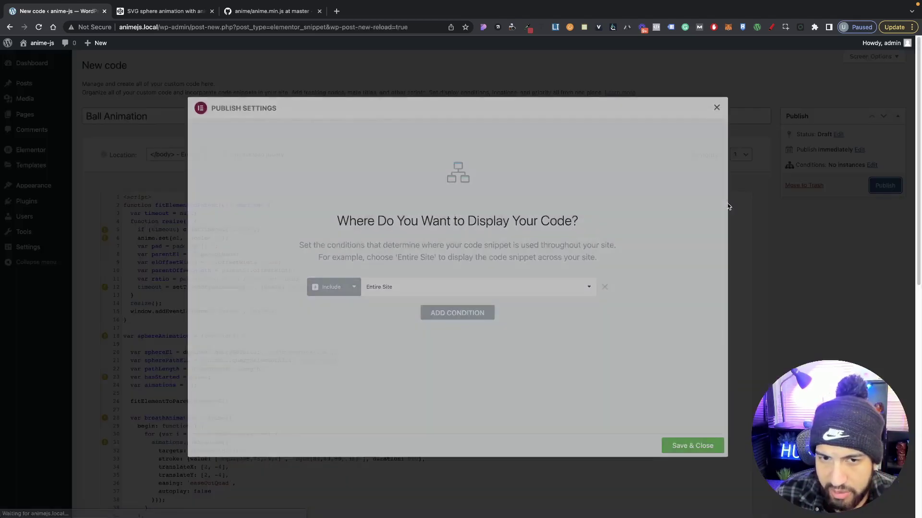
{"action": "left_click", "coordinate": [451, 292]}
{"action": "left_click", "coordinate": [442, 307]}
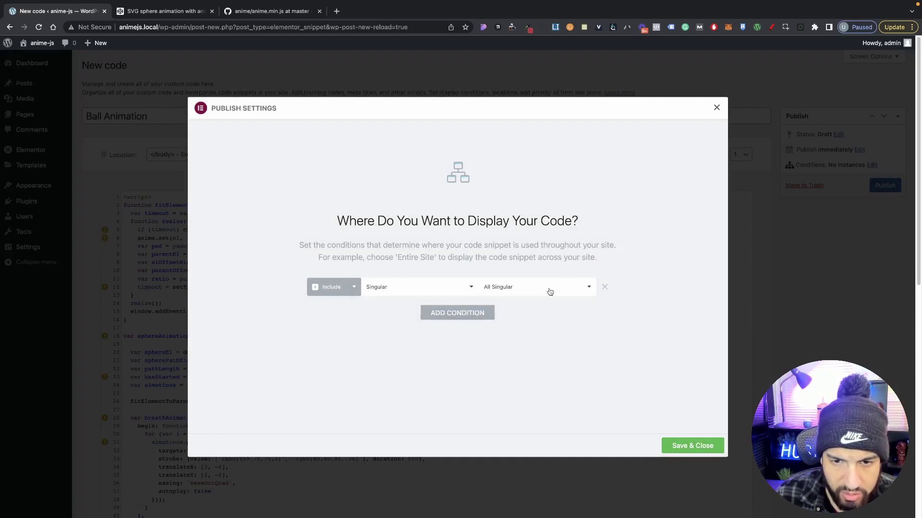
{"action": "left_click", "coordinate": [549, 289]}
{"action": "left_click", "coordinate": [523, 372]}
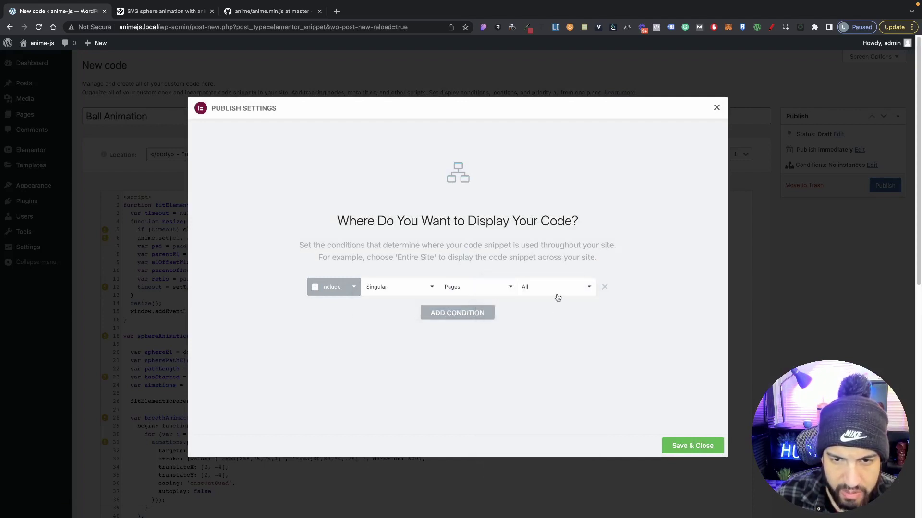
{"action": "left_click", "coordinate": [554, 288]}
{"action": "type", "text": "home"}
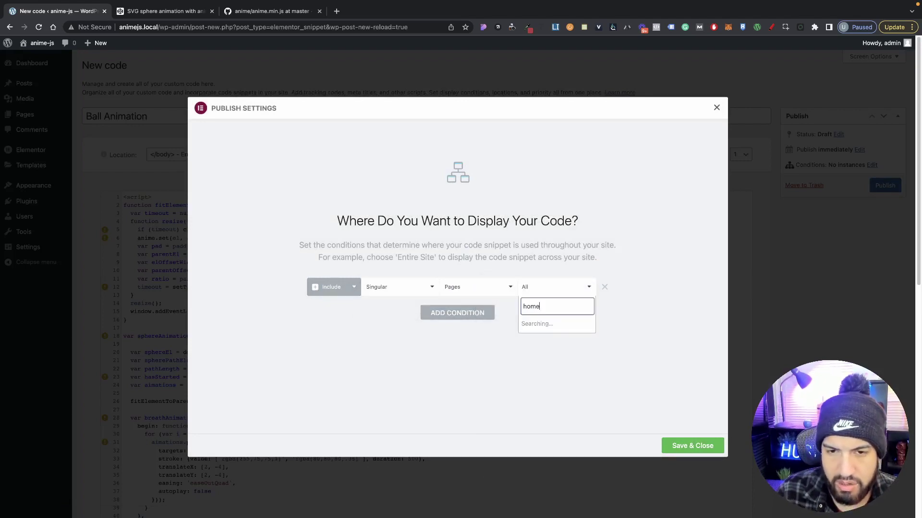
{"action": "left_click", "coordinate": [531, 325]}
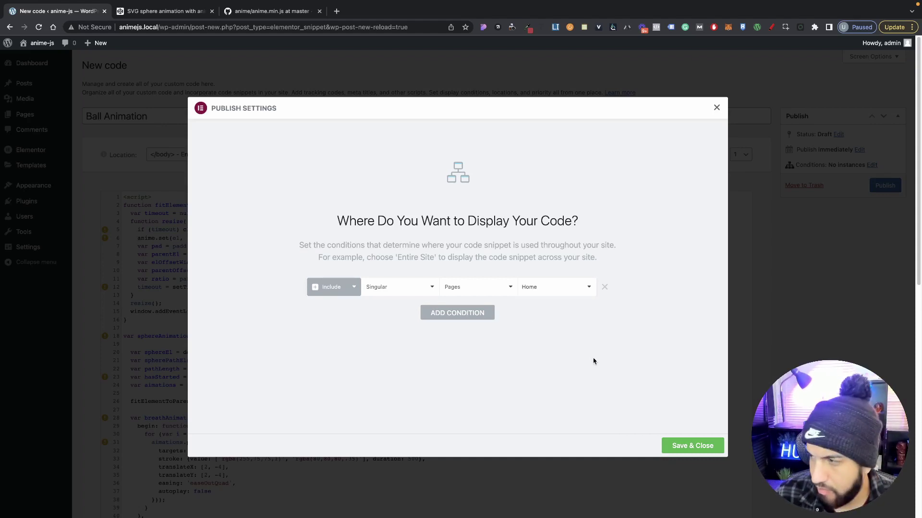
{"action": "left_click", "coordinate": [687, 446]}
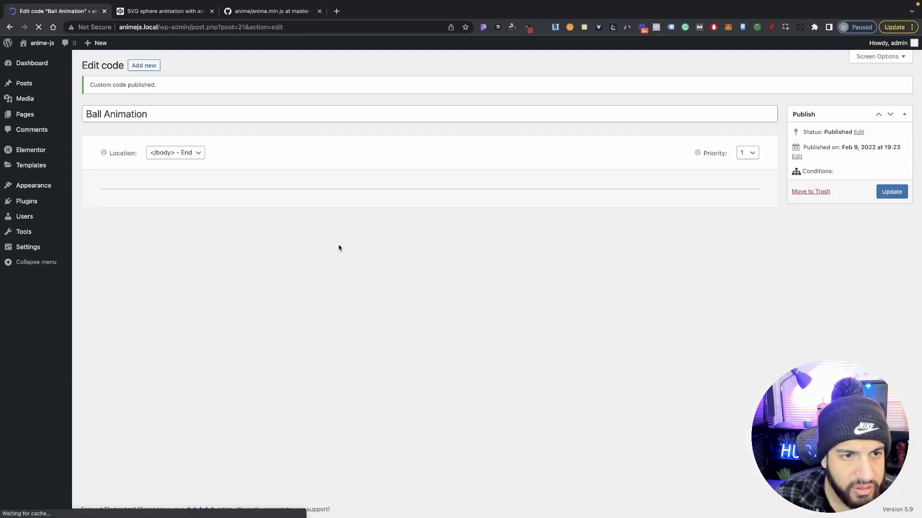
{"action": "scroll", "coordinate": [288, 288], "scroll_direction": "down", "scroll_amount": 8}
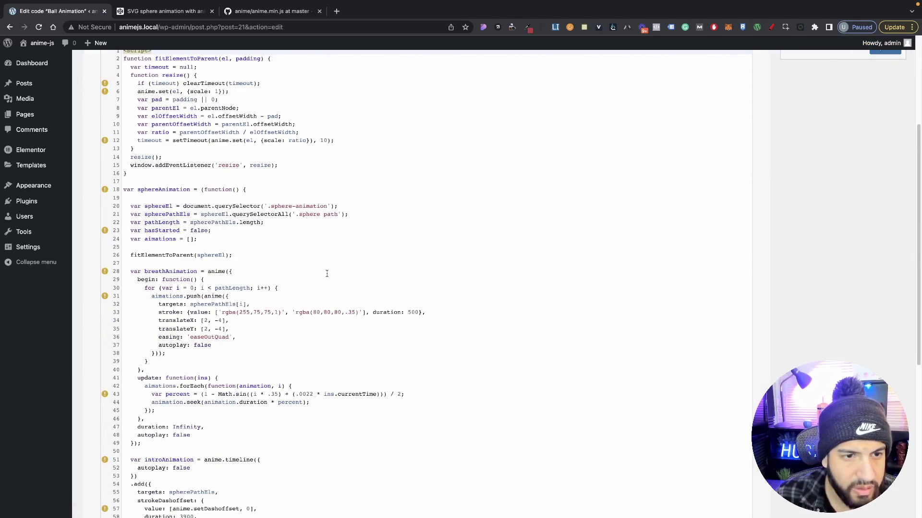
{"action": "scroll", "coordinate": [316, 274], "scroll_direction": "up", "scroll_amount": 8}
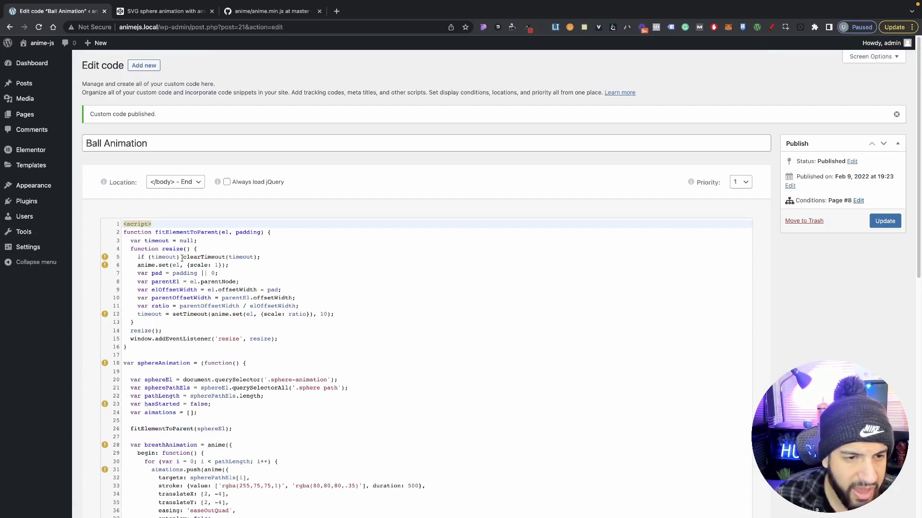
- Open the Home page with Elementor from All Pages, then switch to the CodePen sphere pen
{"action": "left_click", "coordinate": [25, 114]}
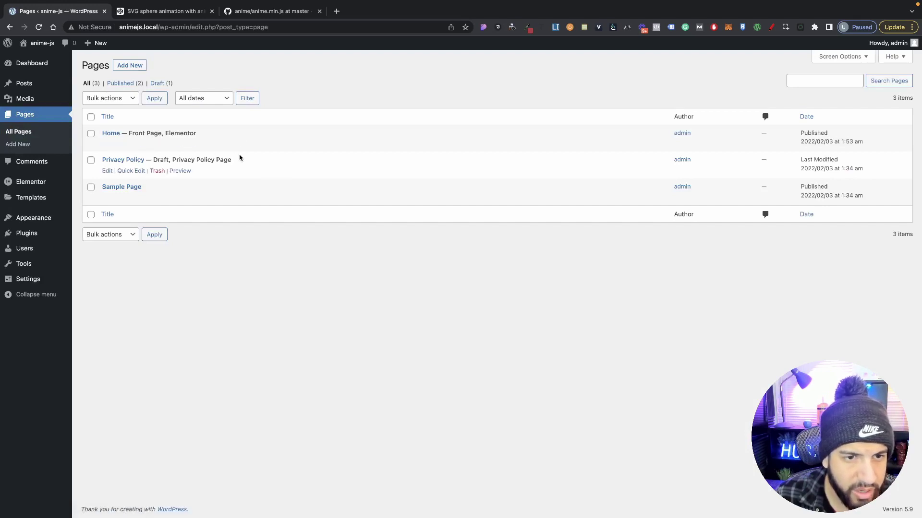
{"action": "left_click", "coordinate": [217, 144]}
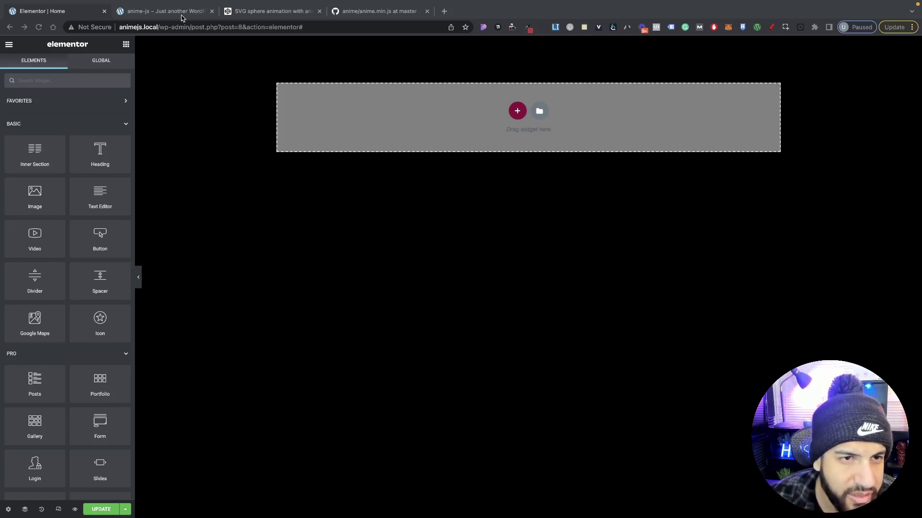
{"action": "left_click", "coordinate": [278, 13]}
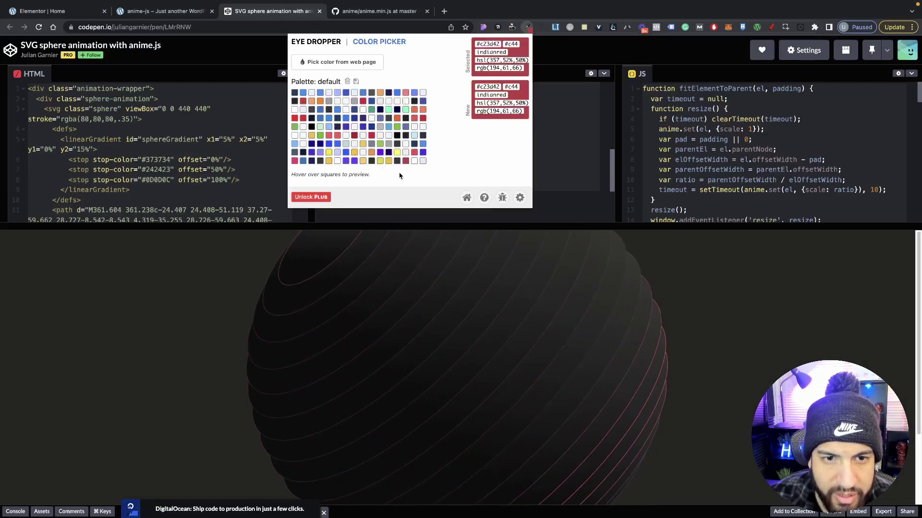
- Sample the pen's background colour #252423 with Eye Dropper and copy it
{"action": "left_click", "coordinate": [307, 60]}
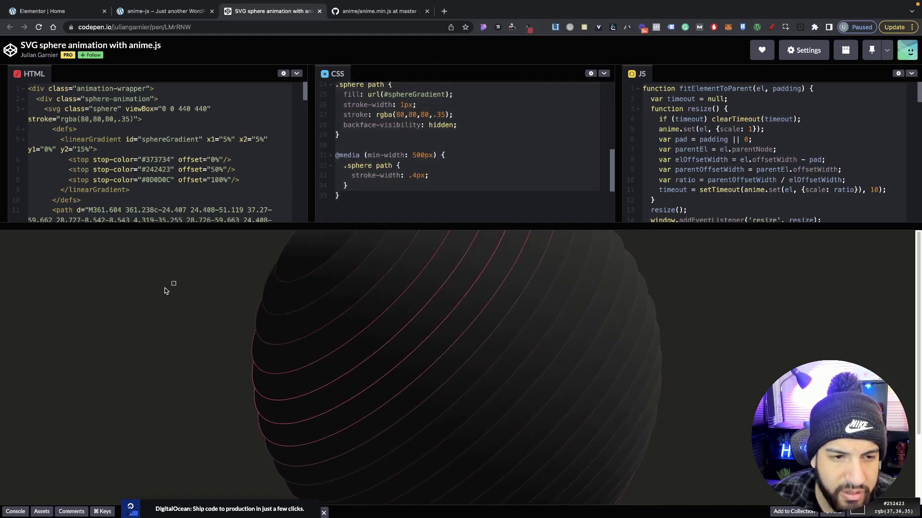
{"action": "scroll", "coordinate": [408, 148], "scroll_direction": "up", "scroll_amount": 8}
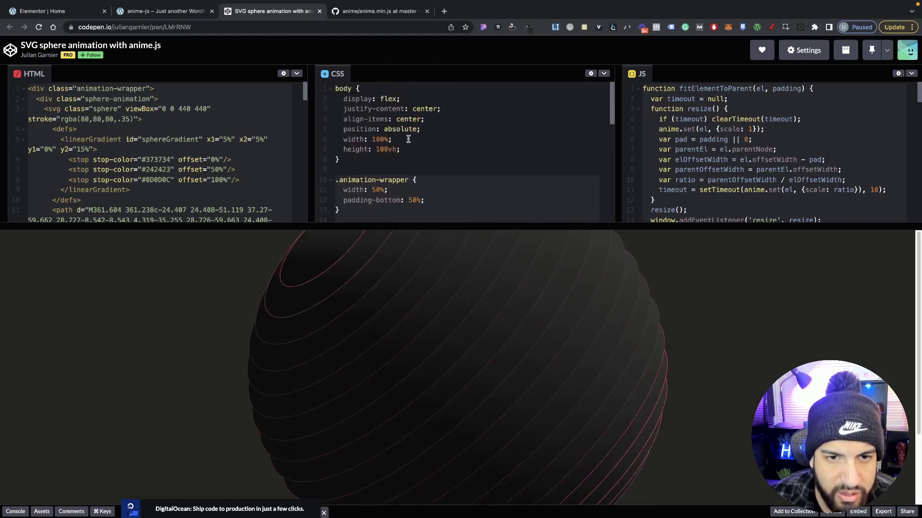
{"action": "left_click", "coordinate": [528, 28]}
{"action": "left_click", "coordinate": [497, 45]}
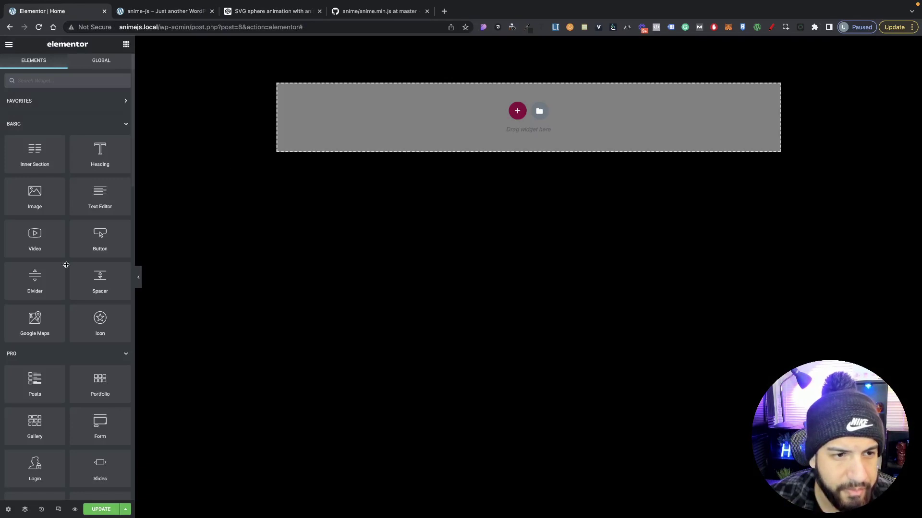
- Set the Home page body background colour to #252423 in page style settings
{"action": "left_click", "coordinate": [8, 509]}
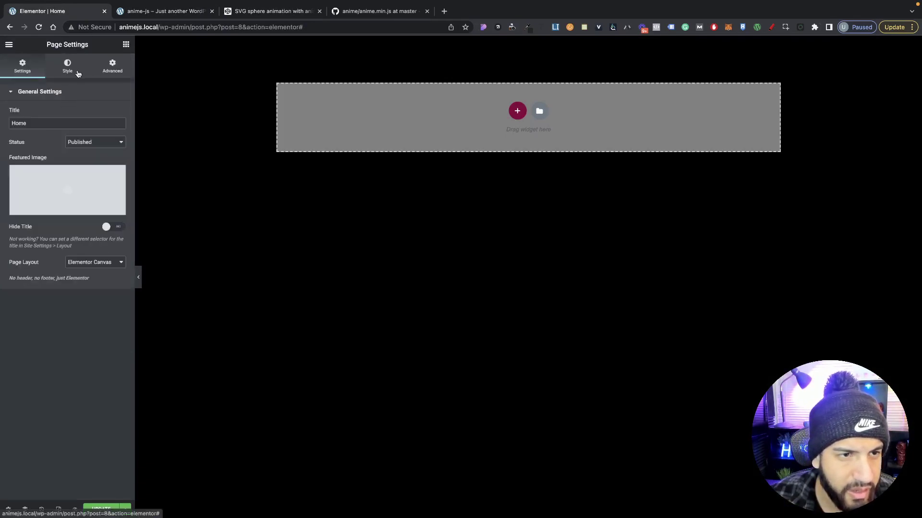
{"action": "left_click", "coordinate": [77, 73]}
{"action": "left_click", "coordinate": [120, 134]}
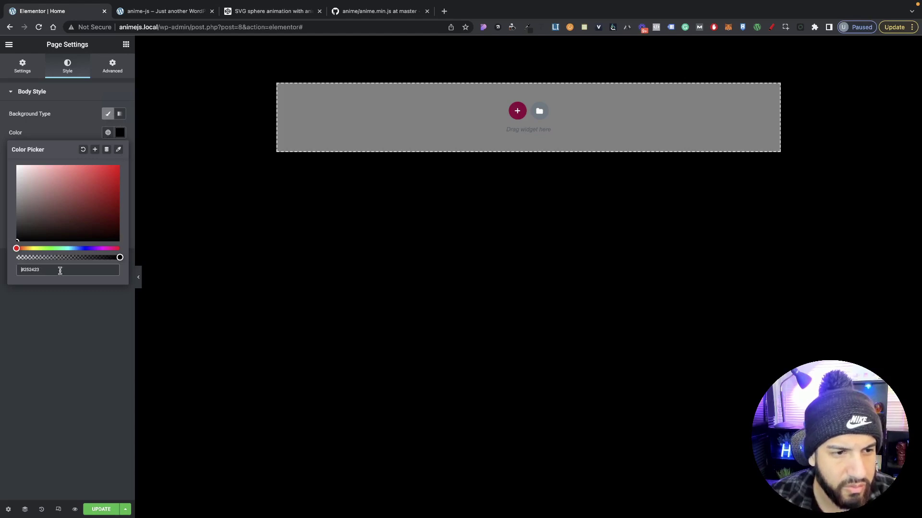
{"action": "key", "text": "Return"}
{"action": "left_click", "coordinate": [53, 359]}
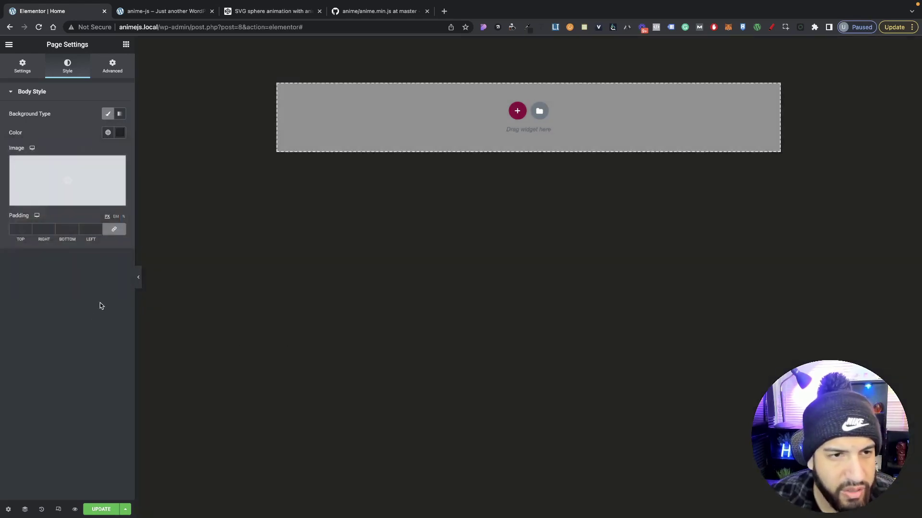
- Add a single-column section and drop an HTML widget into it from the widget search
{"action": "left_click", "coordinate": [125, 45]}
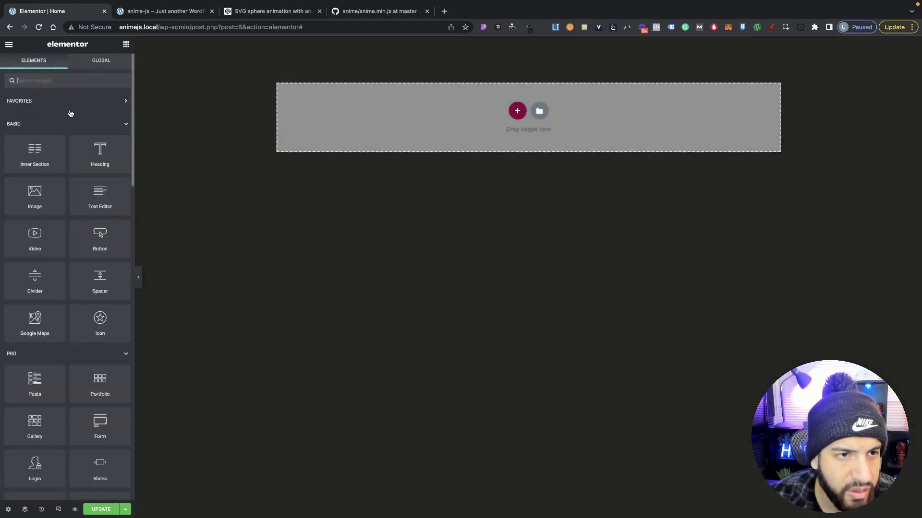
{"action": "left_click", "coordinate": [517, 111]}
{"action": "left_click", "coordinate": [398, 135]}
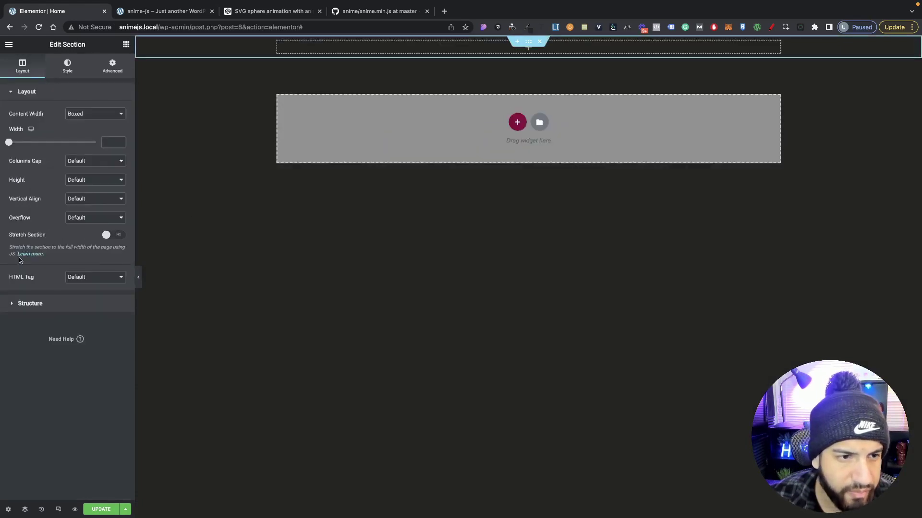
{"action": "left_click", "coordinate": [126, 46]}
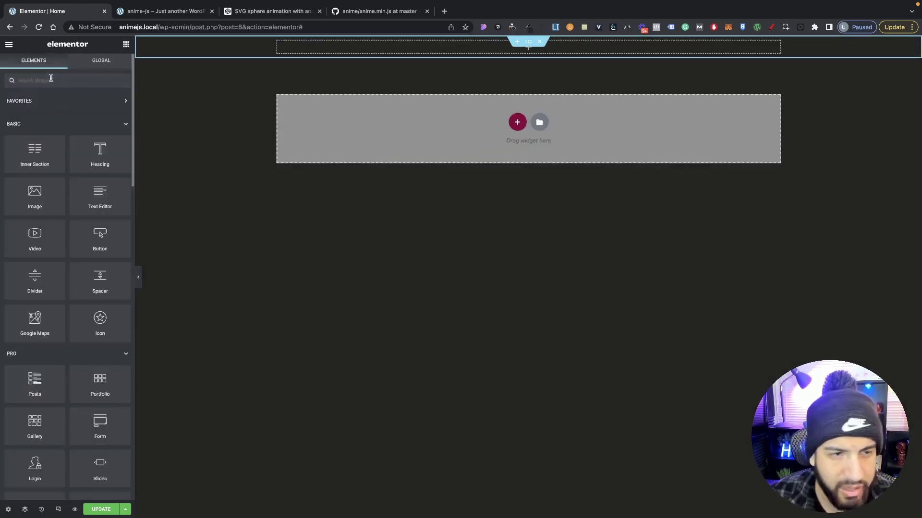
{"action": "type", "text": "html"}
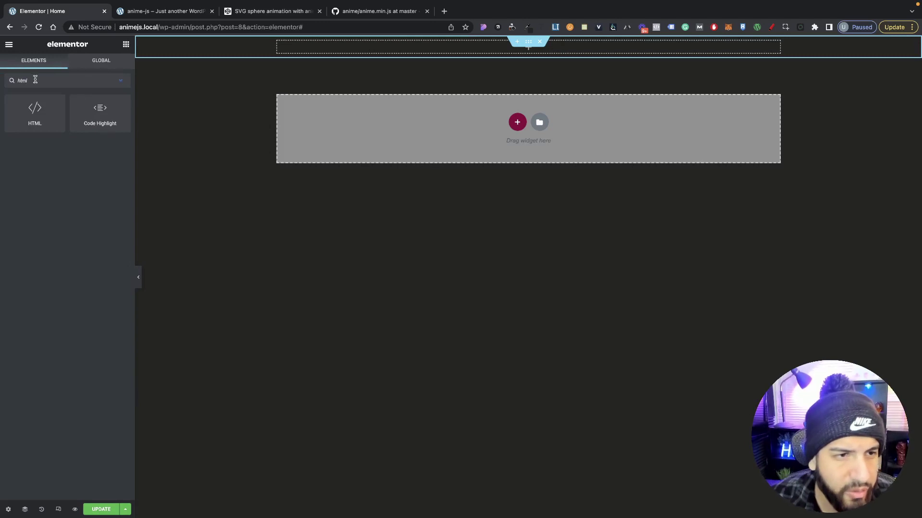
{"action": "left_click_drag", "start_coordinate": [37, 125], "coordinate": [372, 48]}
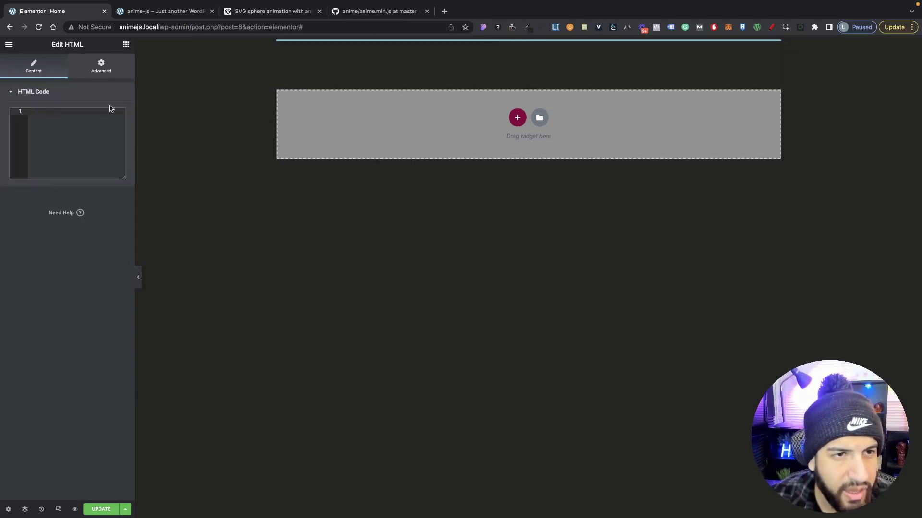
- Copy the CodePen pen's HTML and paste the SVG sphere markup into the HTML widget's code box
{"action": "left_click", "coordinate": [277, 12]}
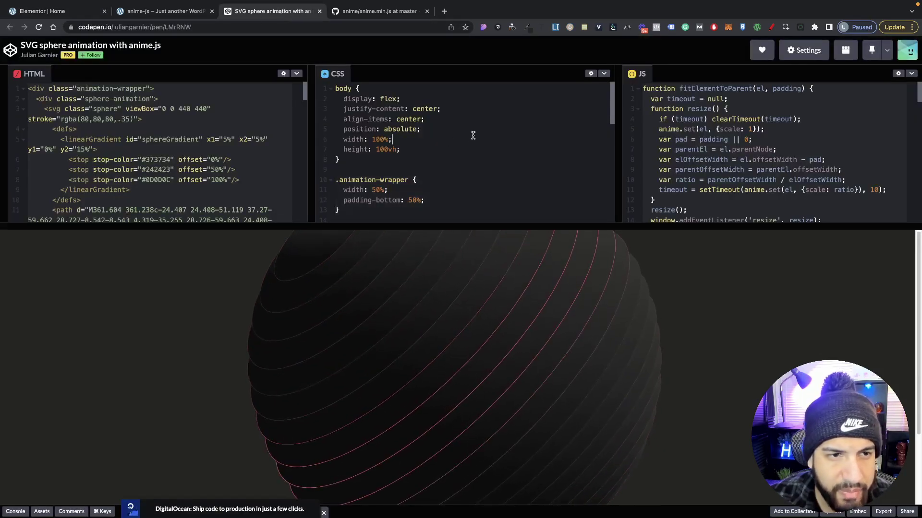
{"action": "left_click", "coordinate": [206, 154]}
{"action": "key", "text": "ctrl+a"}
{"action": "key", "text": "ctrl+c"}
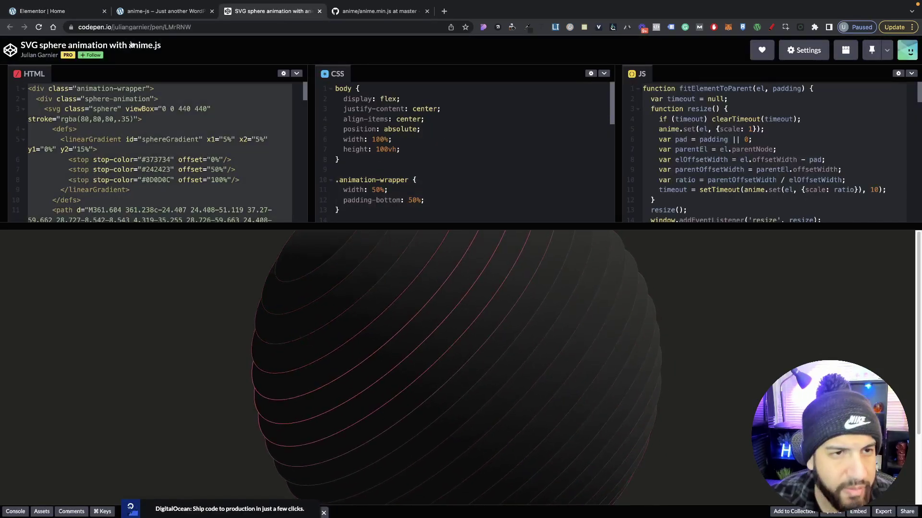
{"action": "left_click", "coordinate": [151, 12]}
{"action": "left_click", "coordinate": [78, 12]}
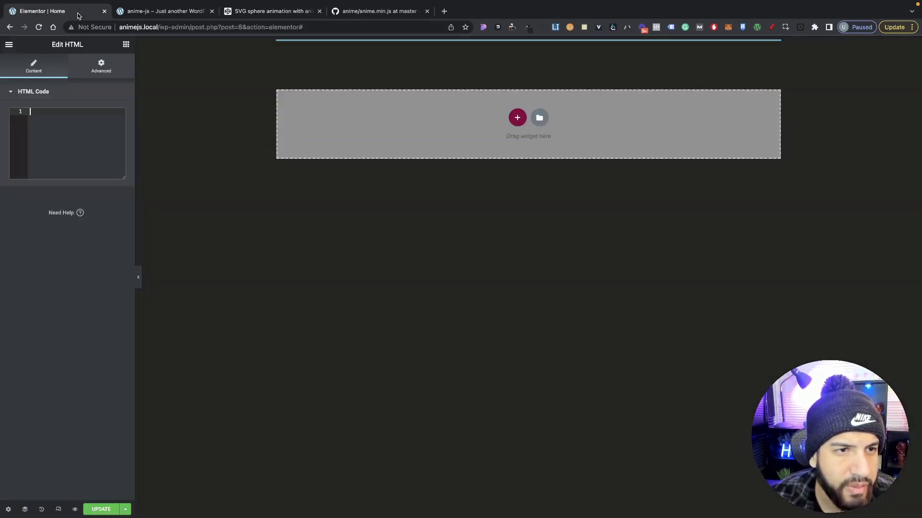
{"action": "left_click", "coordinate": [58, 121]}
{"action": "key", "text": "ctrl+v"}
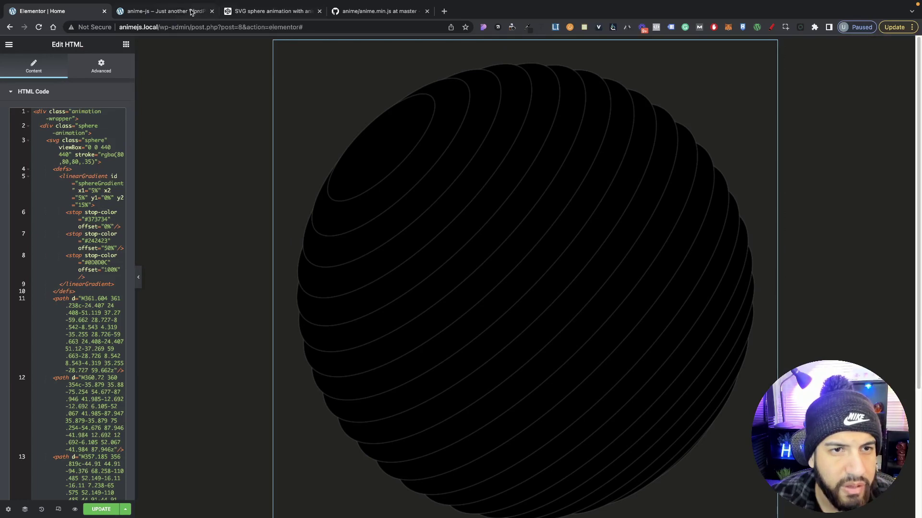
{"action": "left_click", "coordinate": [273, 11]}
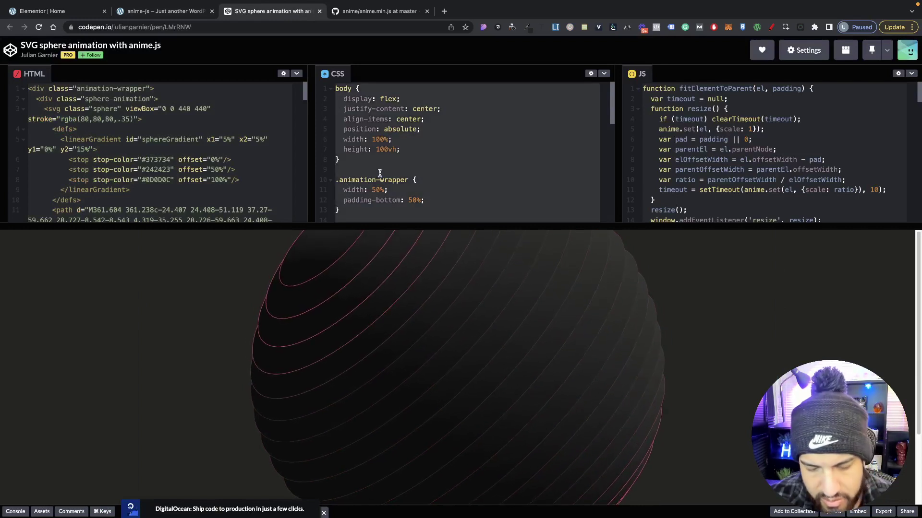
- Paste the pen's CSS into the HTML widget's Advanced > Custom CSS box
{"action": "left_click", "coordinate": [334, 182]}
{"action": "left_click", "coordinate": [35, 7]}
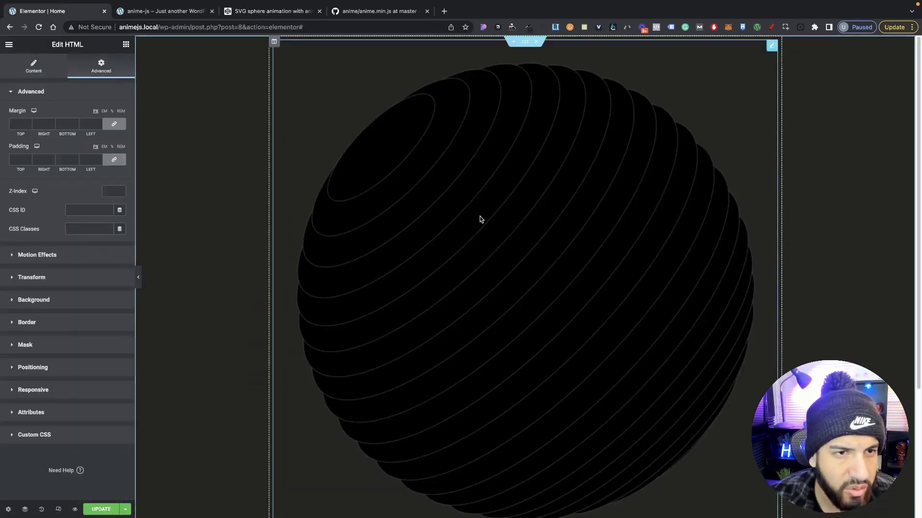
{"action": "left_click", "coordinate": [68, 434]}
{"action": "key", "text": "super+v"}
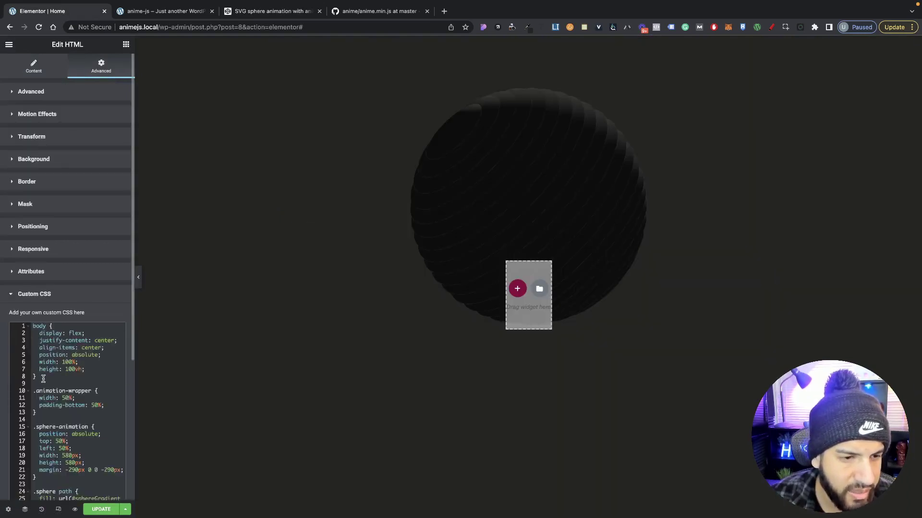
- Delete the body rule and the blank first line from the custom CSS
{"action": "left_click_drag", "start_coordinate": [43, 380], "coordinate": [2, 316]}
{"action": "key", "text": "BackSpace"}
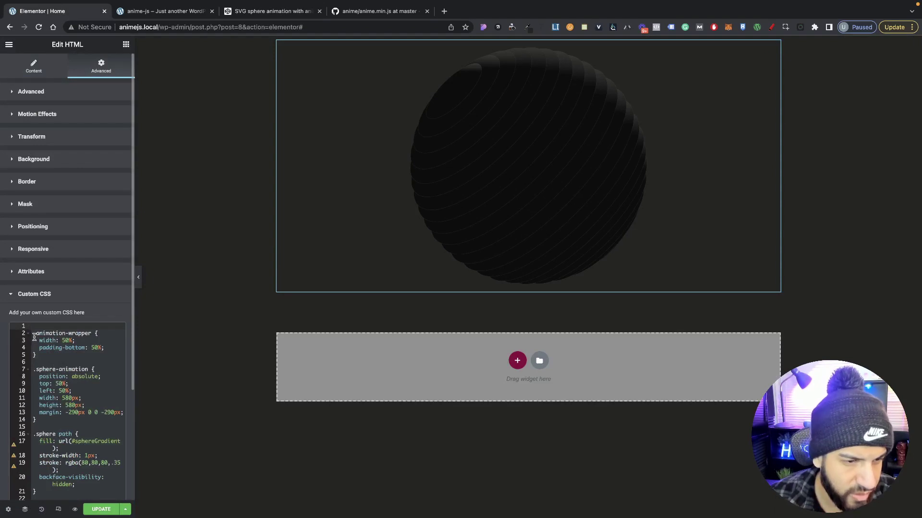
{"action": "left_click", "coordinate": [34, 337]}
{"action": "key", "text": "BackSpace"}
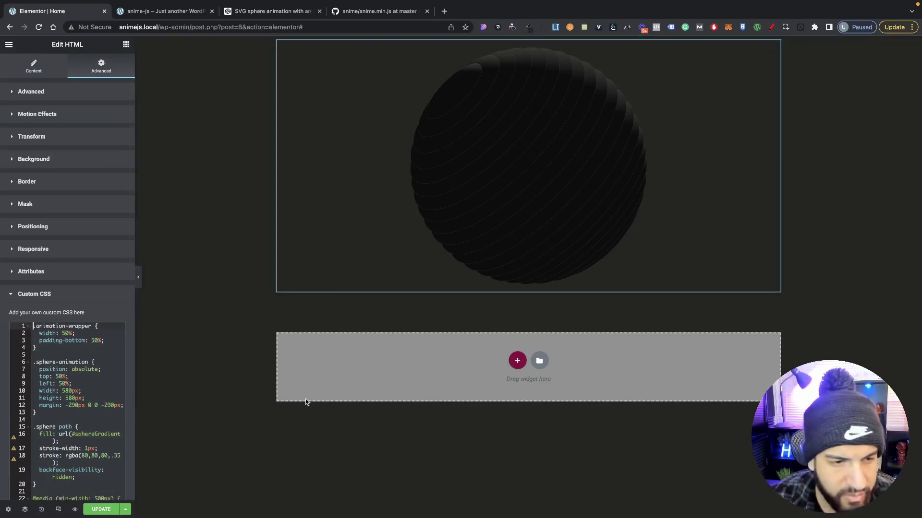
{"action": "scroll", "coordinate": [90, 385], "scroll_direction": "down", "scroll_amount": 3}
{"action": "scroll", "coordinate": [111, 297], "scroll_direction": "up", "scroll_amount": 3}
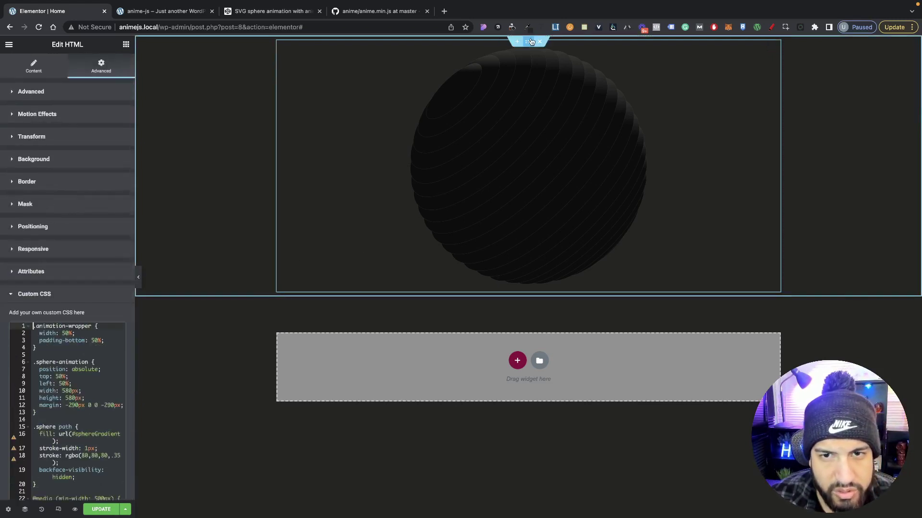
- Set the sphere section's Advanced padding to 0
{"action": "left_click", "coordinate": [528, 42]}
{"action": "left_click", "coordinate": [112, 66]}
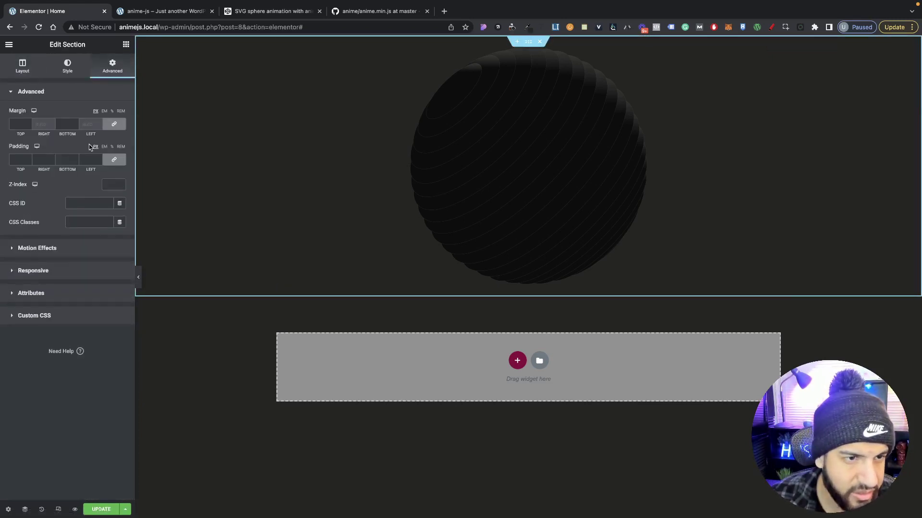
{"action": "left_click", "coordinate": [114, 159]}
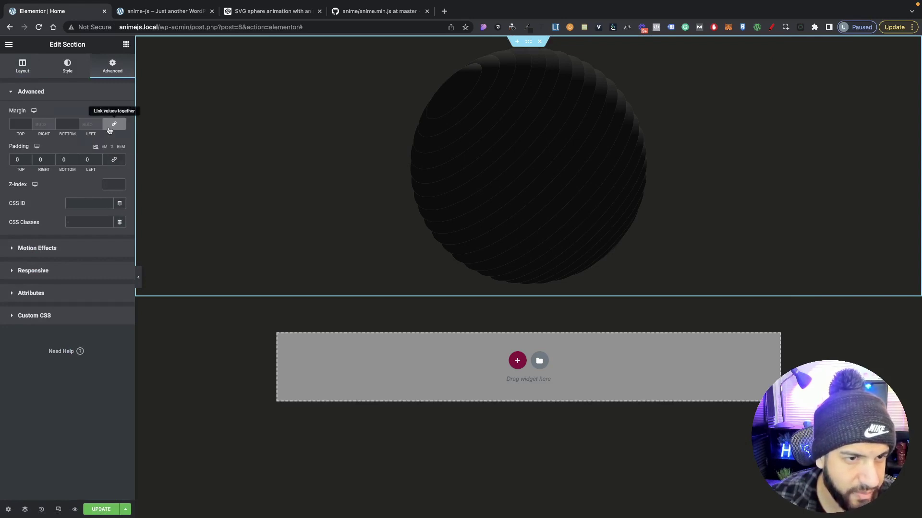
- Give the section a Min Height of 100 VH in Layout settings and save the page
{"action": "right_click", "coordinate": [216, 82]}
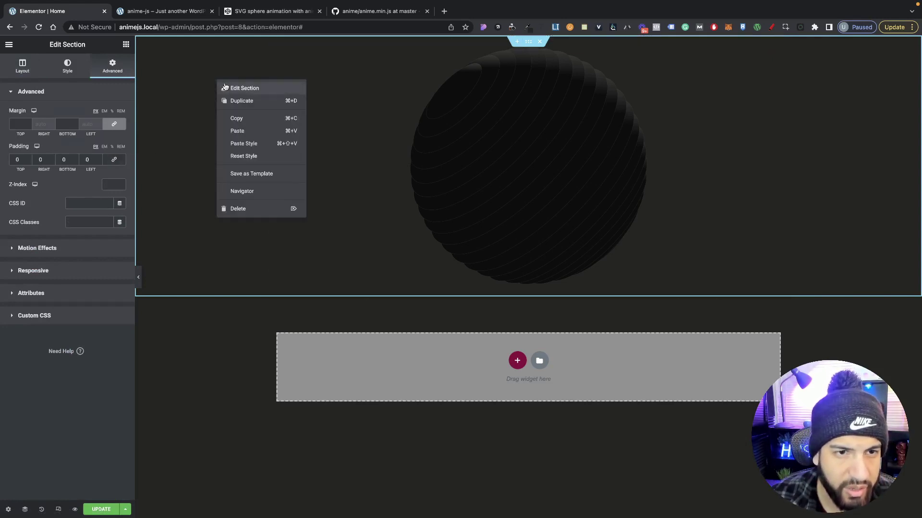
{"action": "left_click", "coordinate": [106, 98]}
{"action": "left_click", "coordinate": [22, 64]}
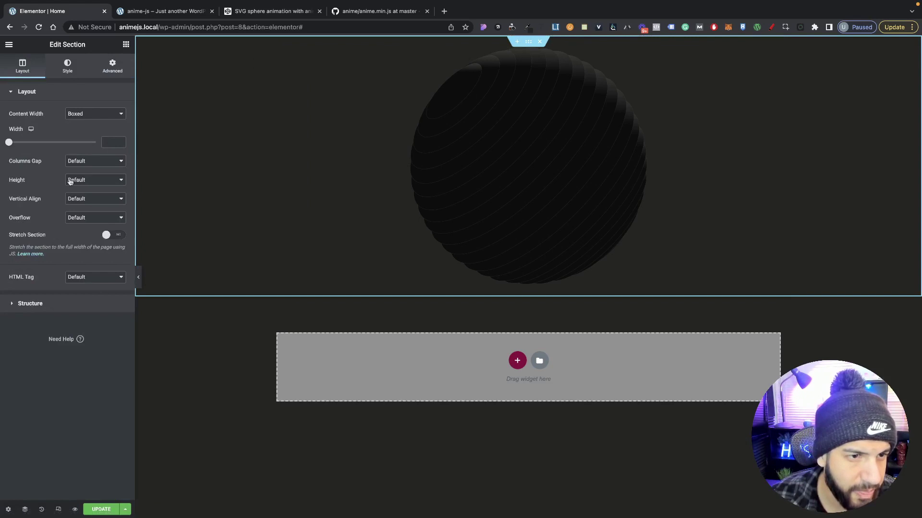
{"action": "left_click", "coordinate": [80, 185]}
{"action": "left_click", "coordinate": [90, 198]}
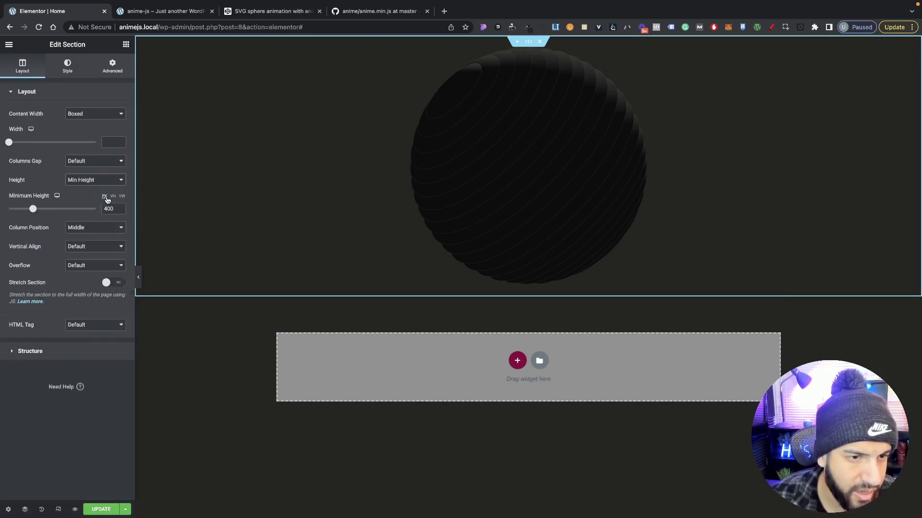
{"action": "left_click", "coordinate": [113, 196]}
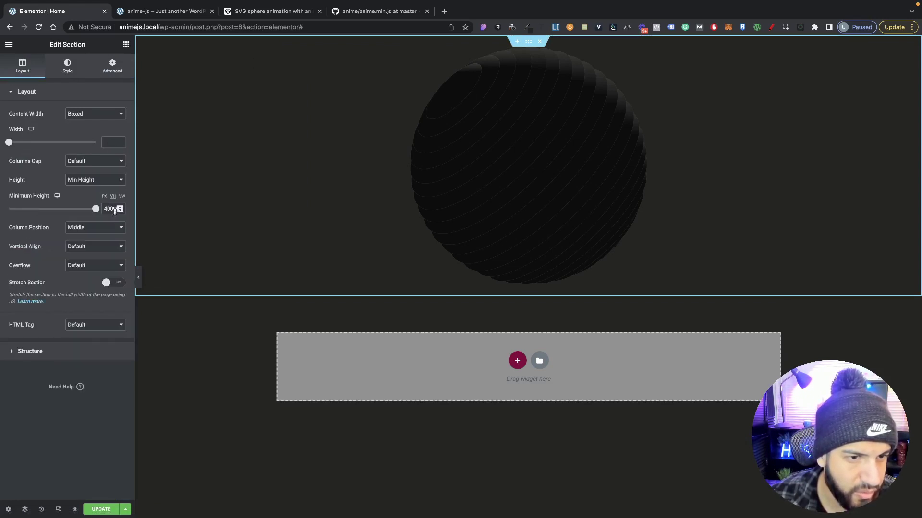
{"action": "left_click_drag", "start_coordinate": [115, 212], "coordinate": [89, 210]}
{"action": "type", "text": "100"}
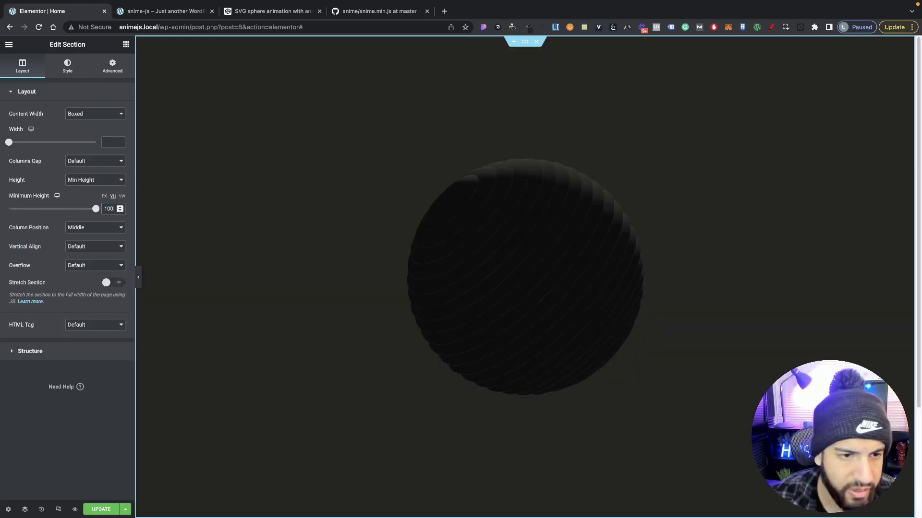
{"action": "left_click", "coordinate": [101, 509]}
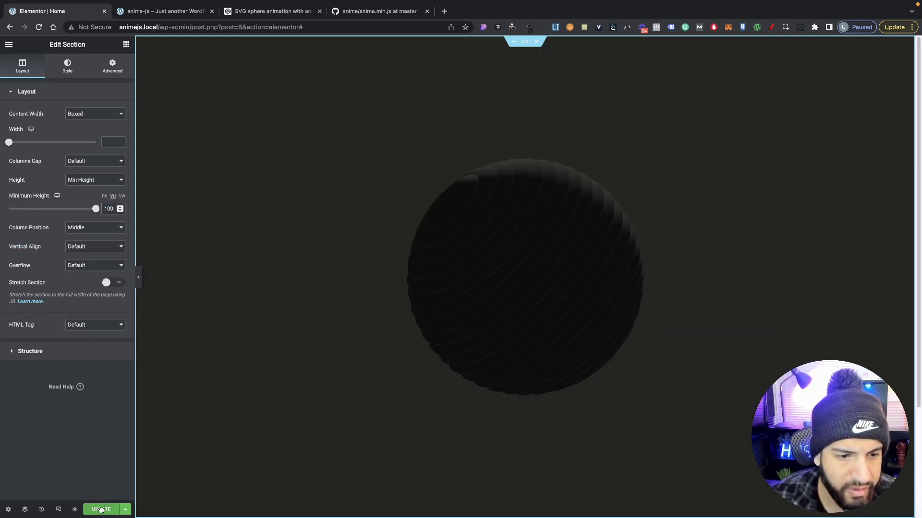
- Preview the saved Home page and open the browser's developer tools on it
{"action": "left_click", "coordinate": [75, 509]}
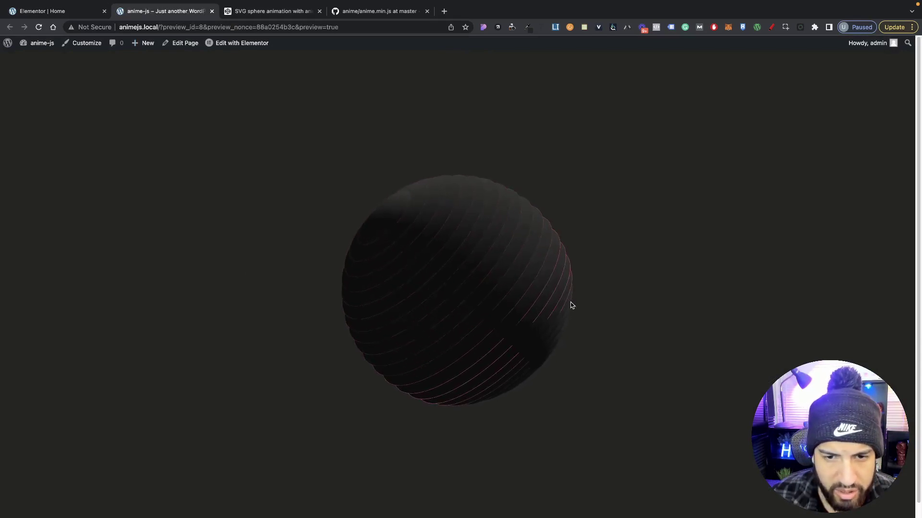
{"action": "right_click", "coordinate": [695, 230]}
{"action": "left_click", "coordinate": [711, 424]}
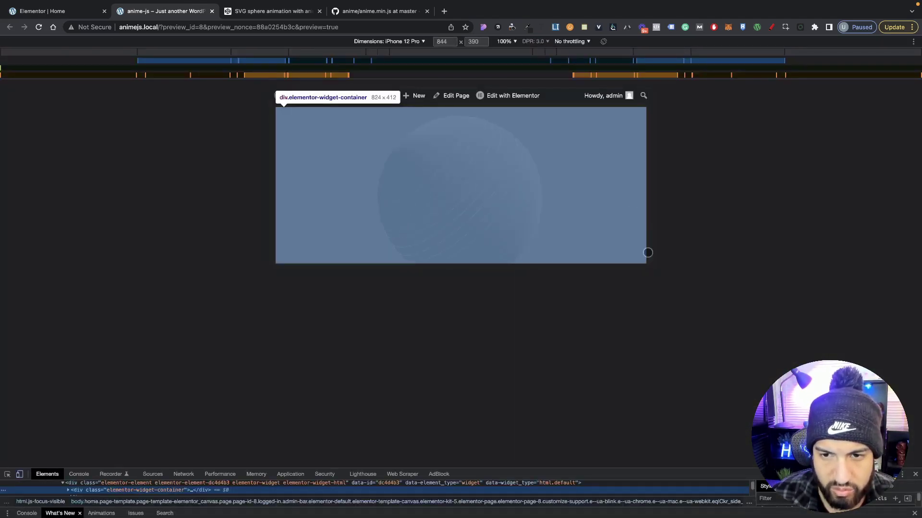
- Check the sphere's centring in iPhone 12 Pro emulation and resized viewports, then close DevTools
{"action": "left_click", "coordinate": [387, 41]}
{"action": "left_click", "coordinate": [613, 204]}
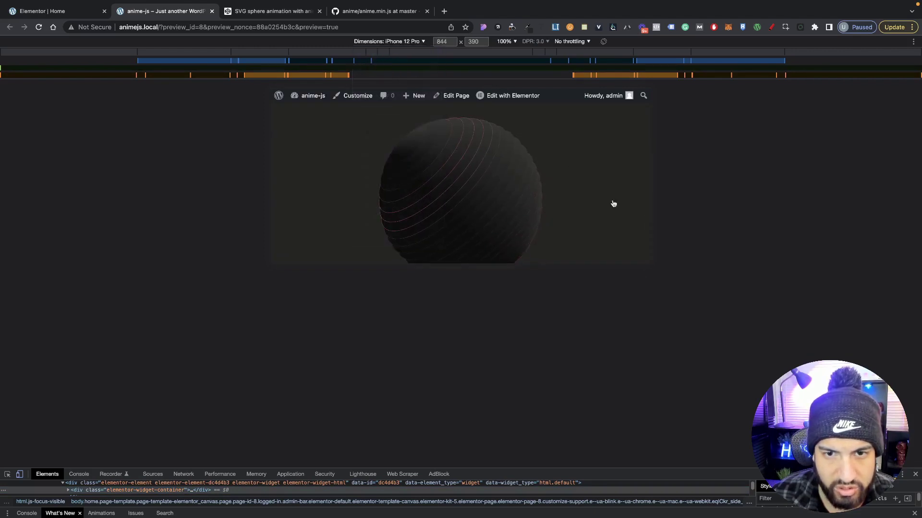
{"action": "left_click_drag", "start_coordinate": [524, 267], "coordinate": [526, 435]}
{"action": "left_click_drag", "start_coordinate": [650, 263], "coordinate": [768, 288]}
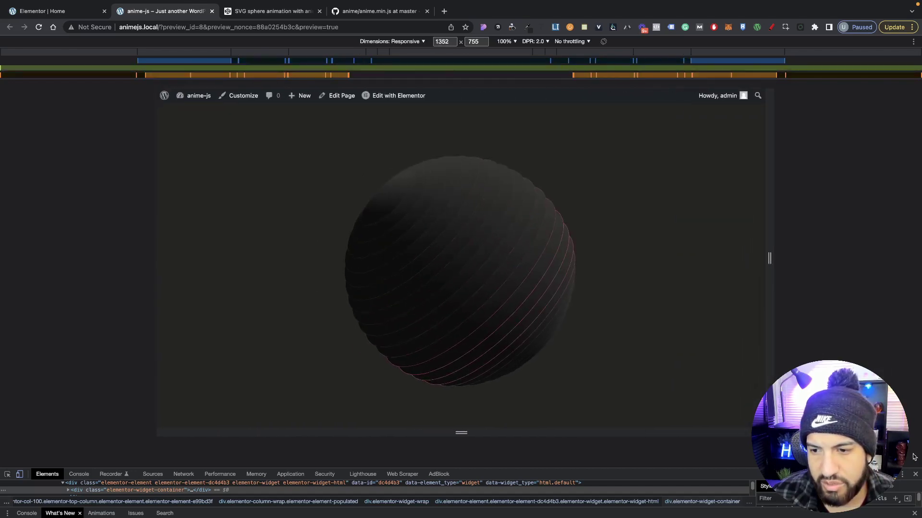
{"action": "left_click", "coordinate": [915, 474]}
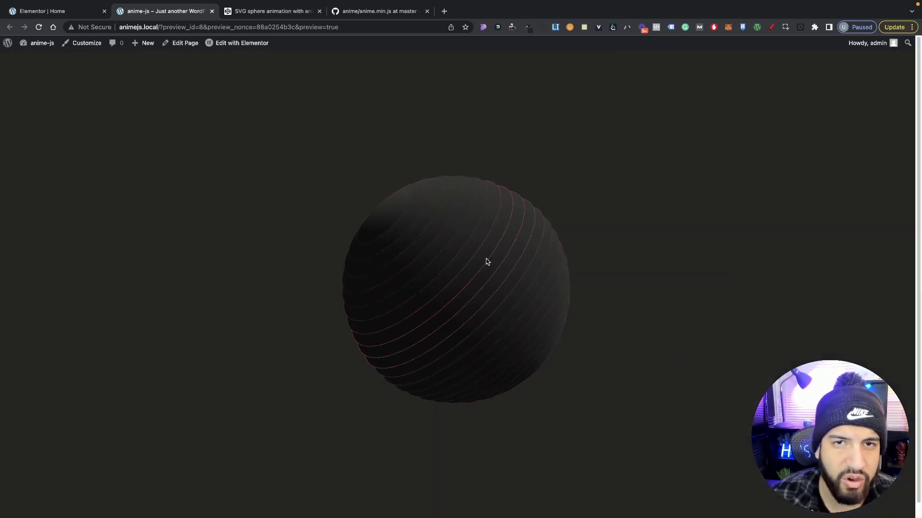